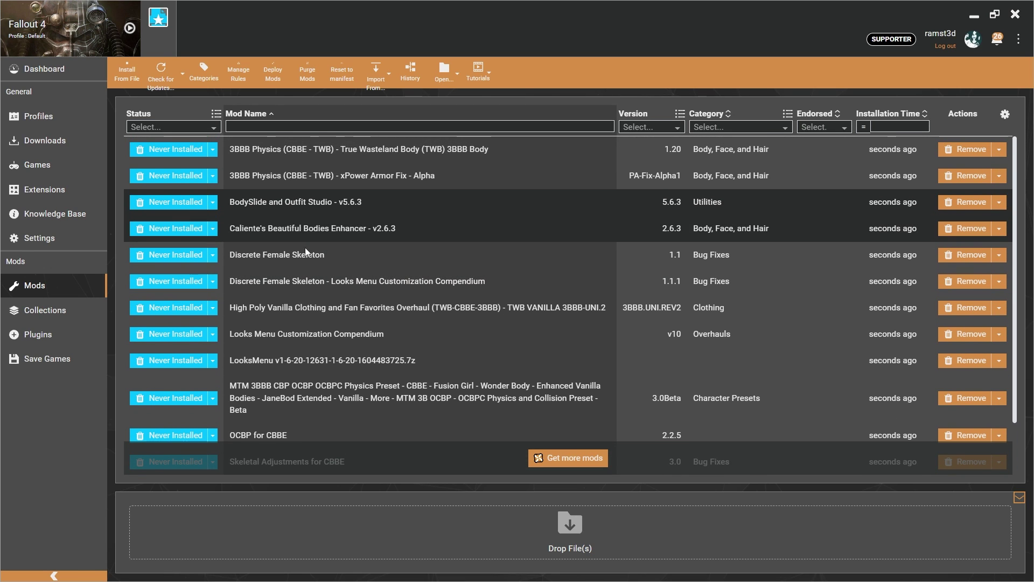
# - Install Caliente's Beautiful Bodies Enhancer with the Curvy body shape
pyautogui.rightClick(411, 231)
pyautogui.click(335, 245)
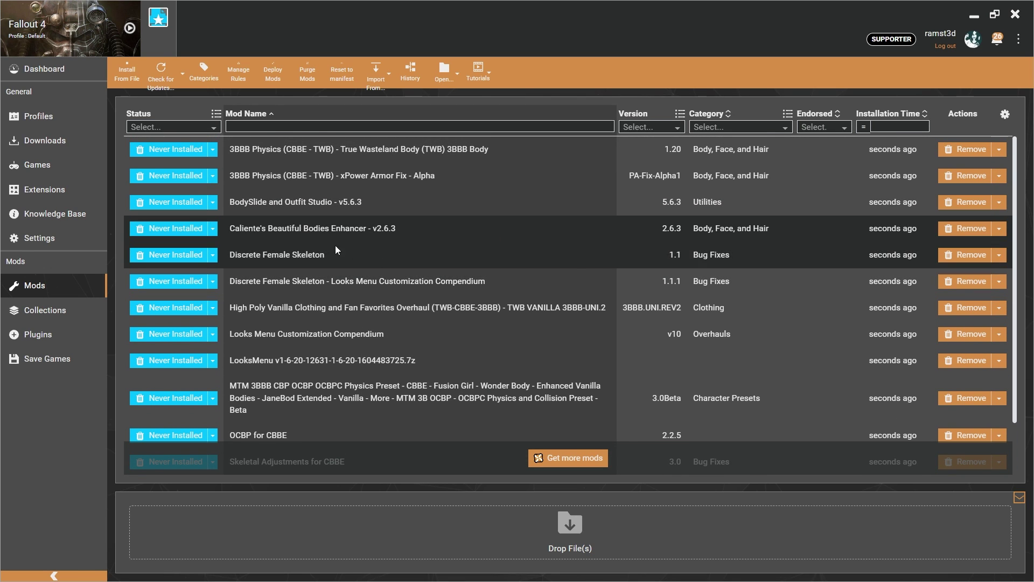
pyautogui.click(193, 228)
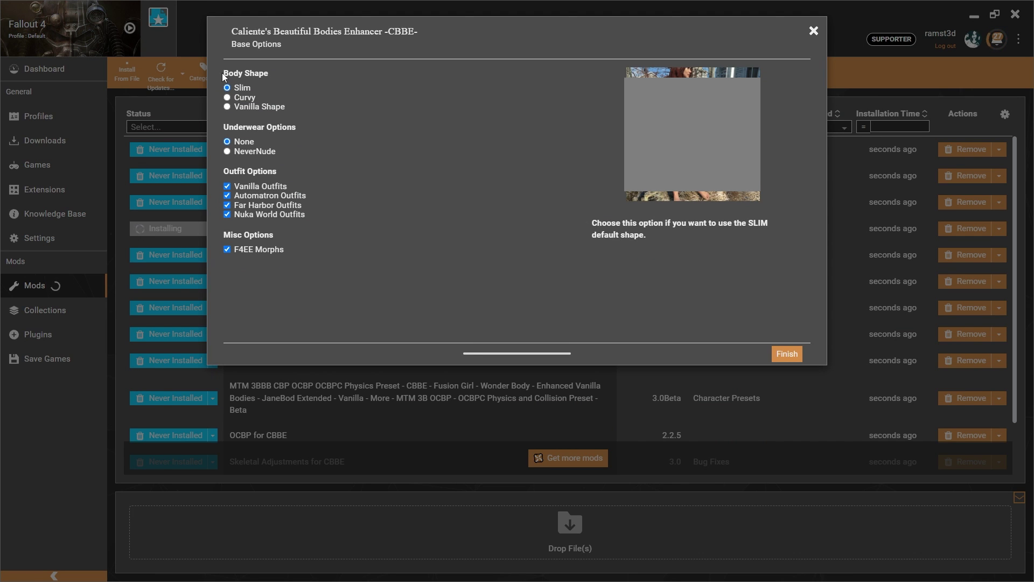
pyautogui.click(227, 98)
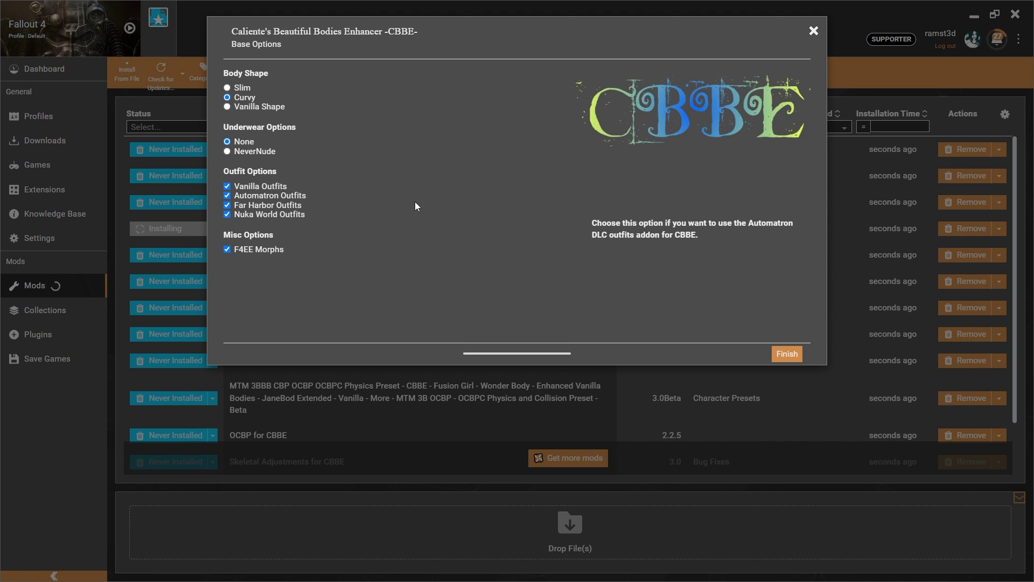
pyautogui.click(787, 354)
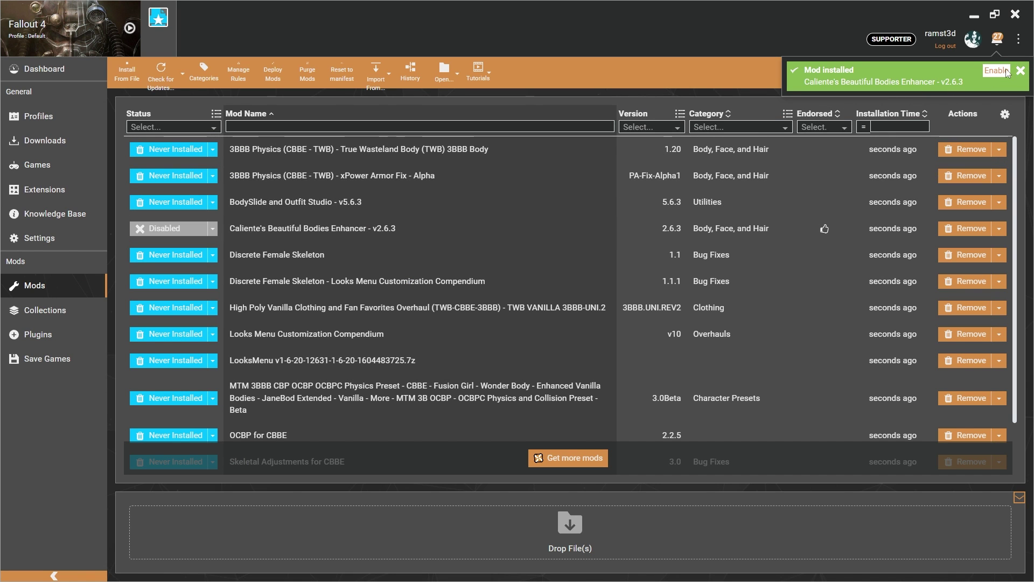
# - Enable Caliente's body mod and install BodySlide and Outfit Studio
pyautogui.click(1007, 74)
pyautogui.rightClick(294, 204)
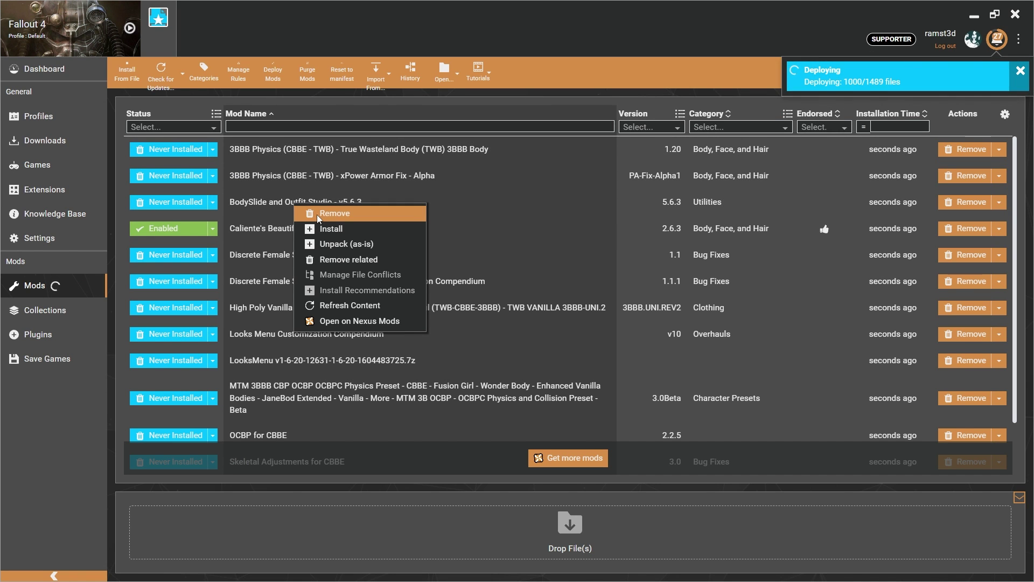
pyautogui.click(331, 228)
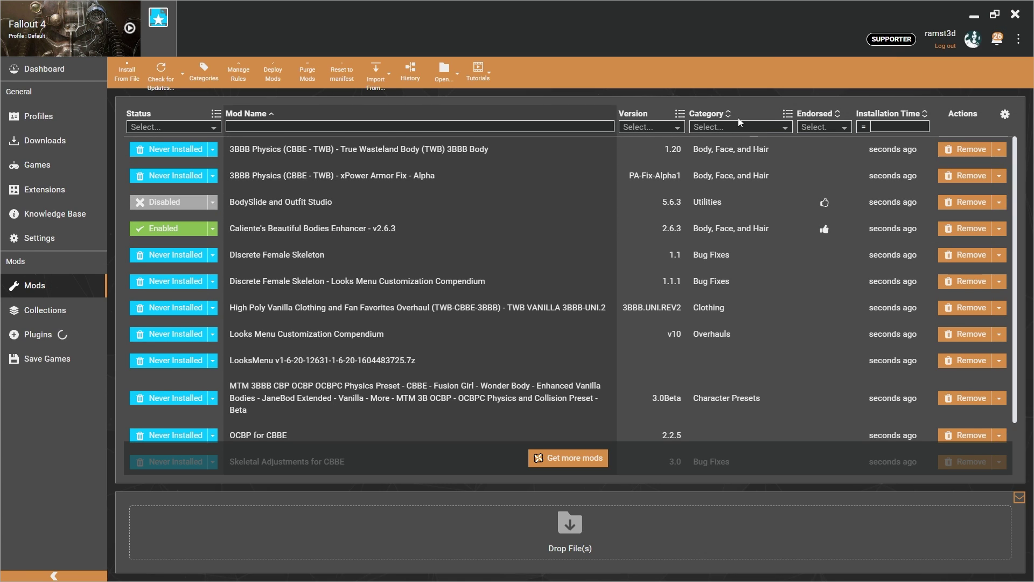
# - Install and enable the True Wasteland Body mod
pyautogui.scroll(-2, 280, 419)
pyautogui.rightClick(279, 422)
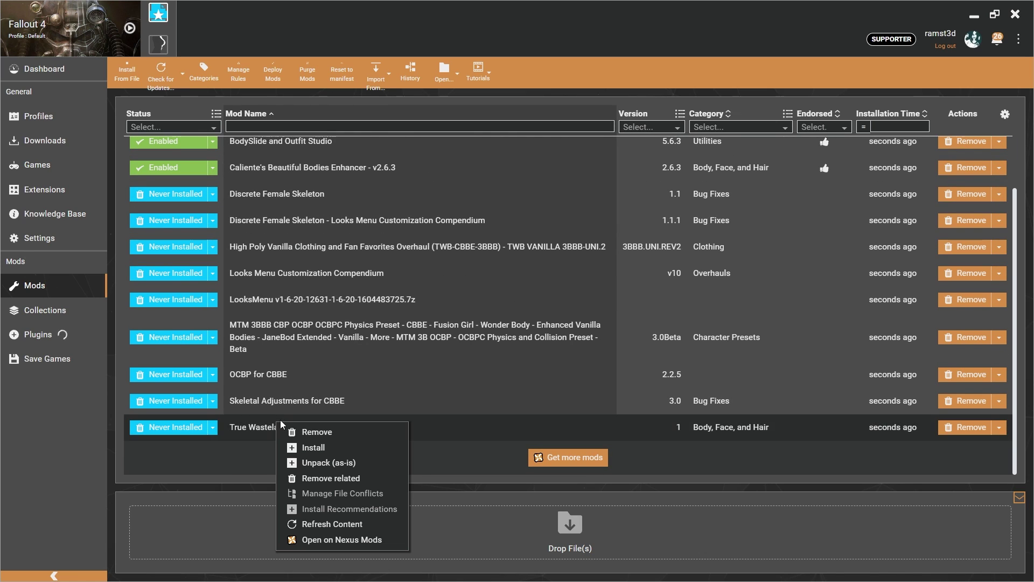
pyautogui.click(331, 448)
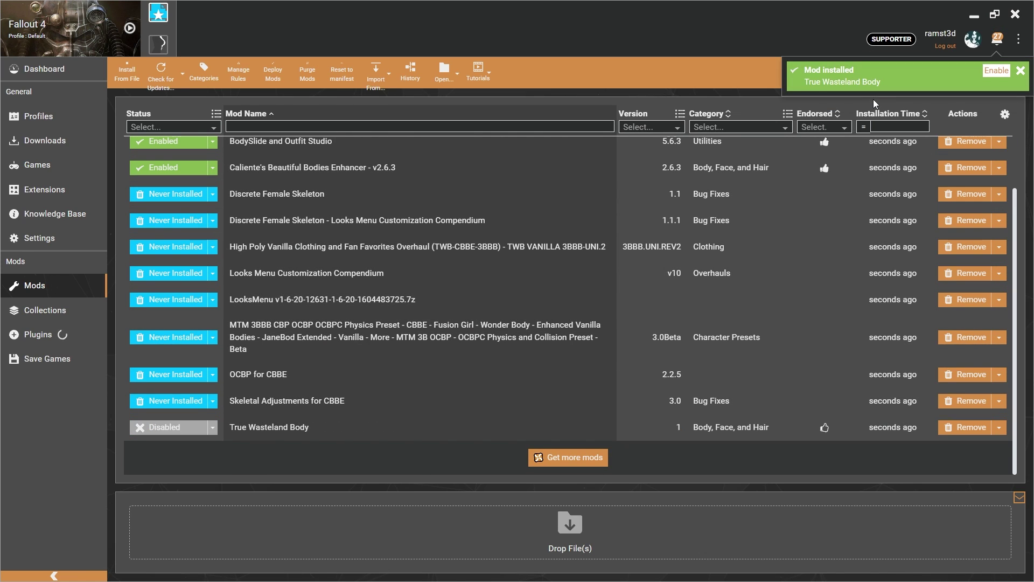
pyautogui.click(996, 71)
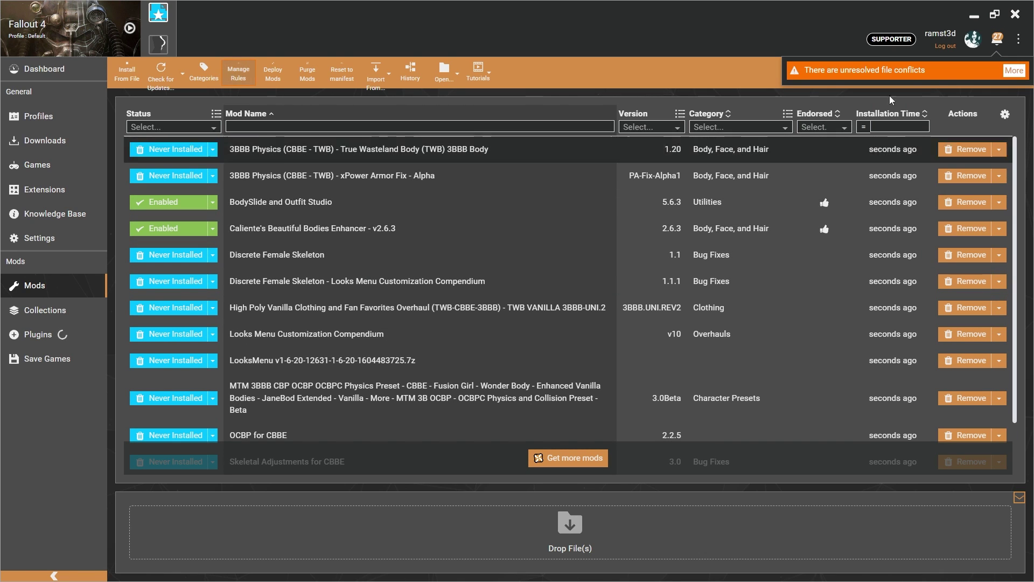
# - Save conflict rules loading True Wasteland Body after BodySlide and after Caliente's body mod
pyautogui.click(1014, 71)
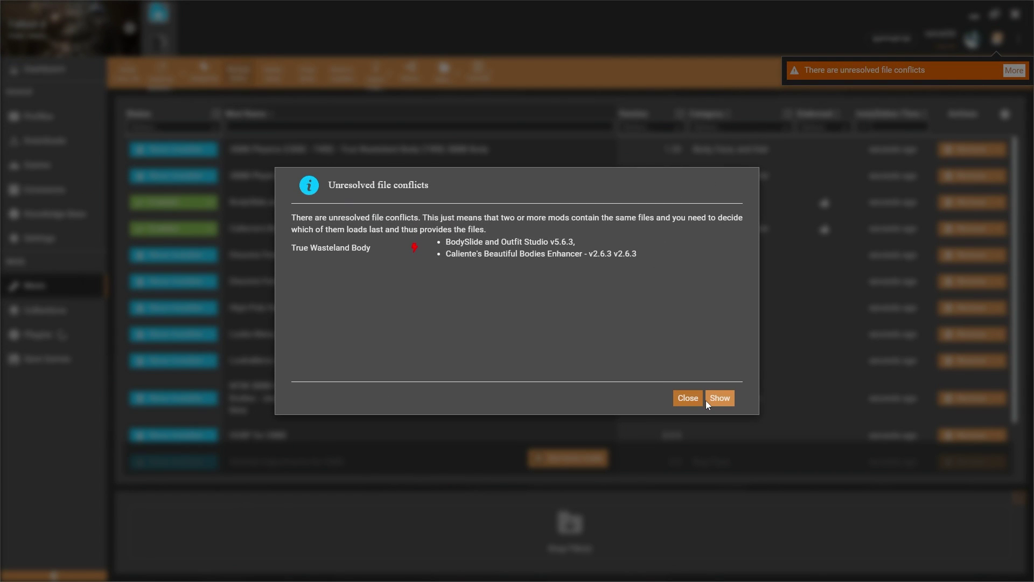
pyautogui.click(717, 398)
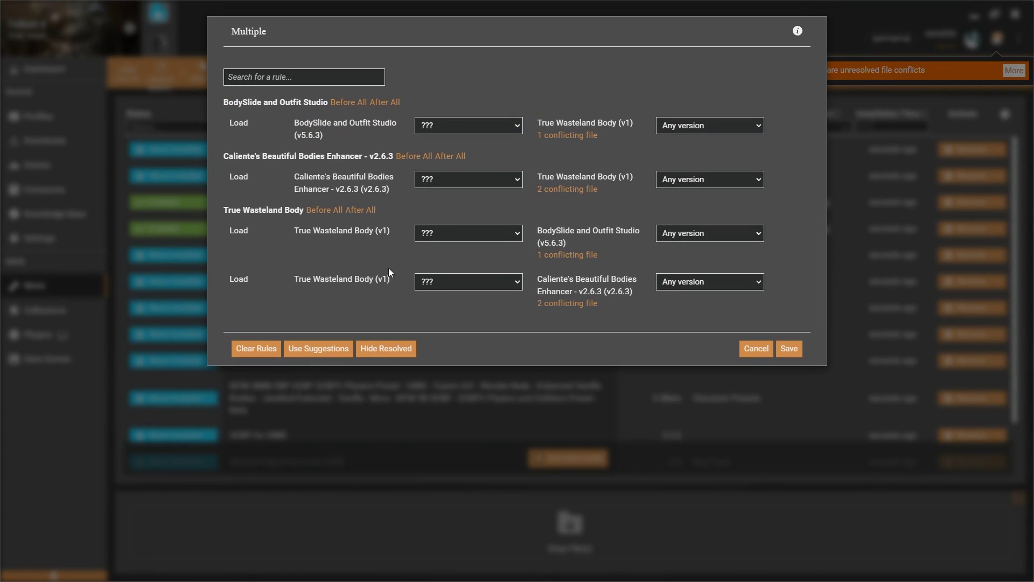
pyautogui.click(479, 231)
pyautogui.click(461, 263)
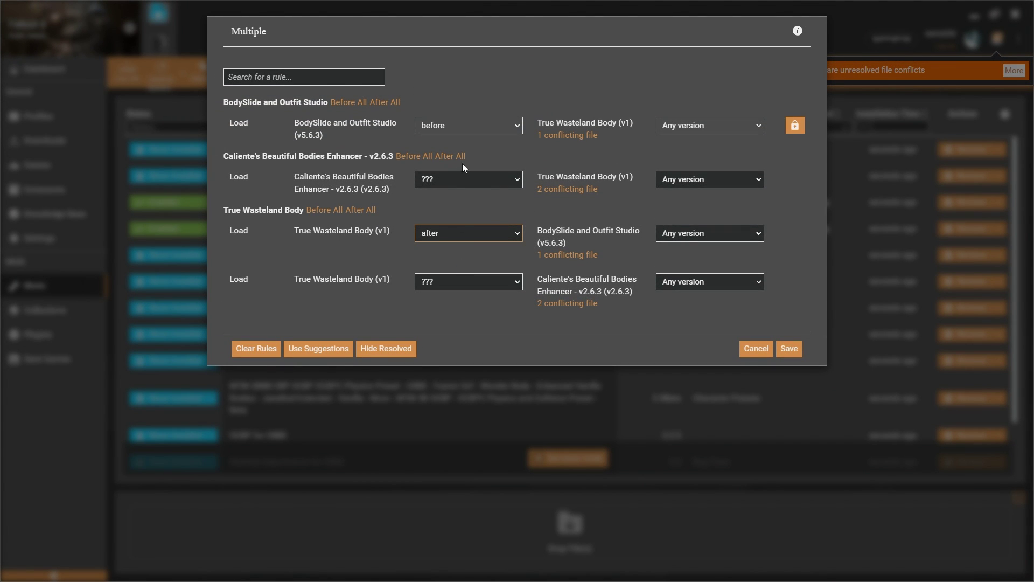
pyautogui.click(471, 175)
pyautogui.click(468, 199)
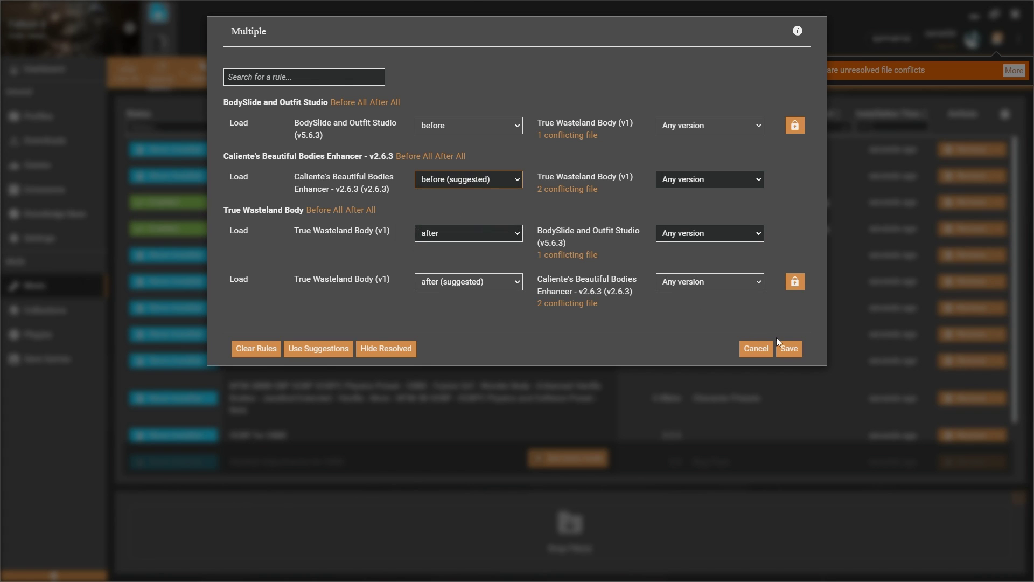
pyautogui.click(789, 347)
pyautogui.rightClick(324, 355)
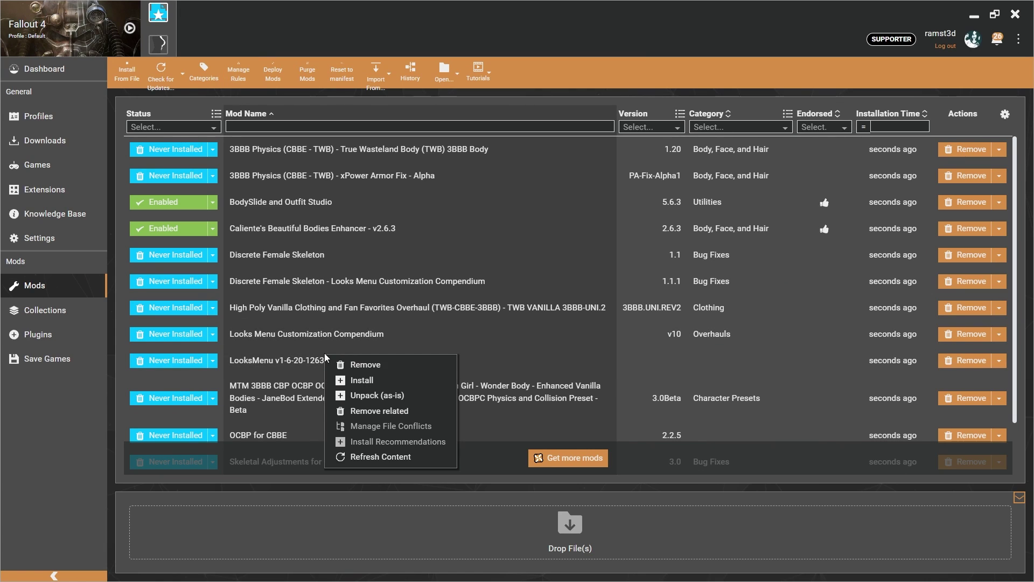
# - Install and enable LooksMenu and Looks Menu Customization Compendium
pyautogui.click(385, 380)
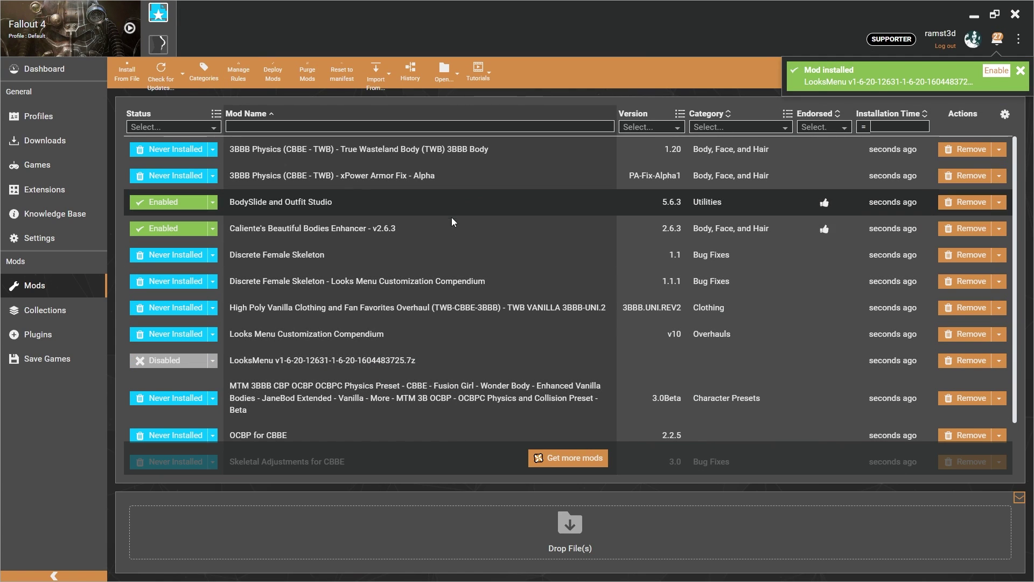
pyautogui.click(992, 70)
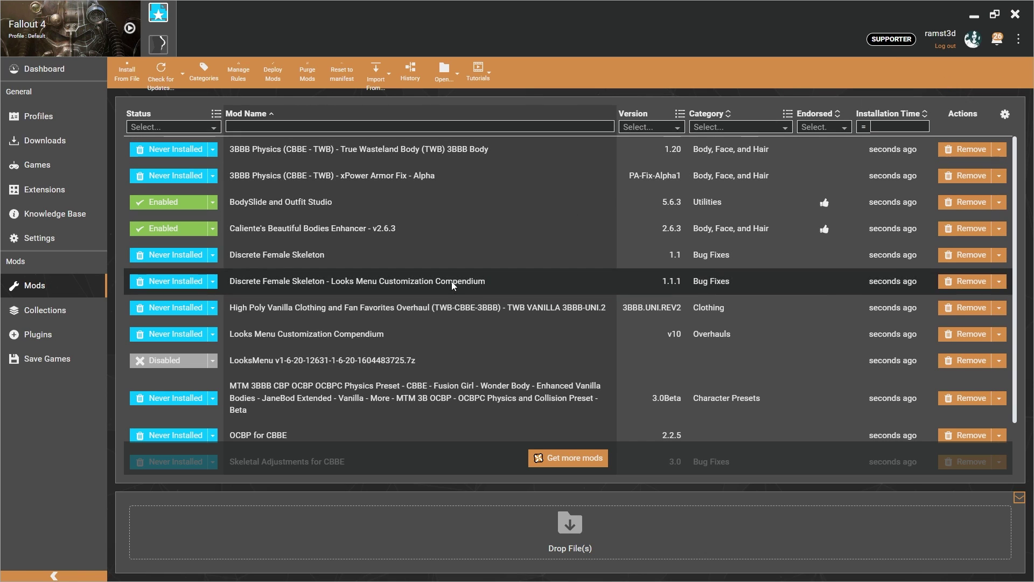
pyautogui.rightClick(272, 335)
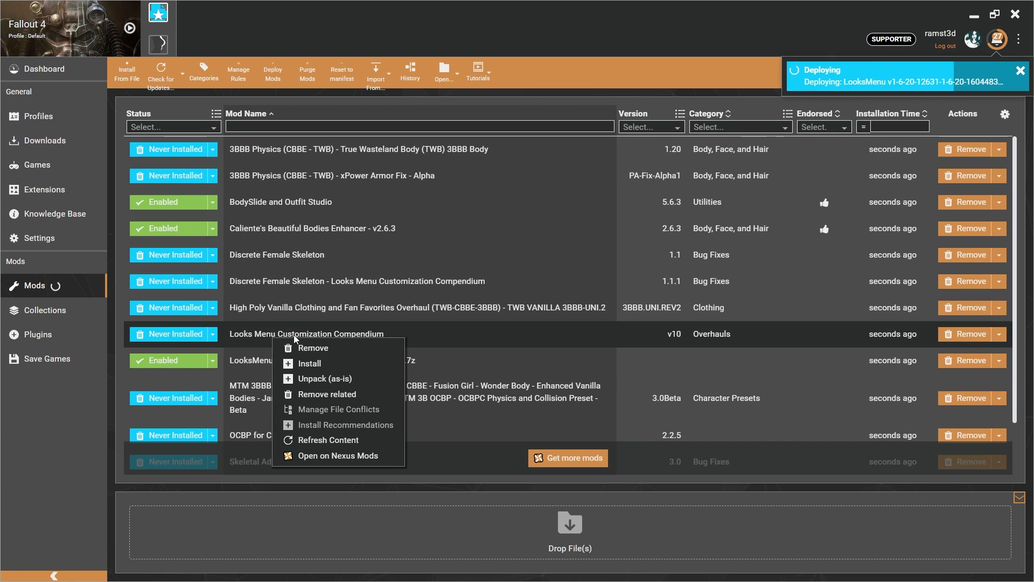
pyautogui.click(325, 361)
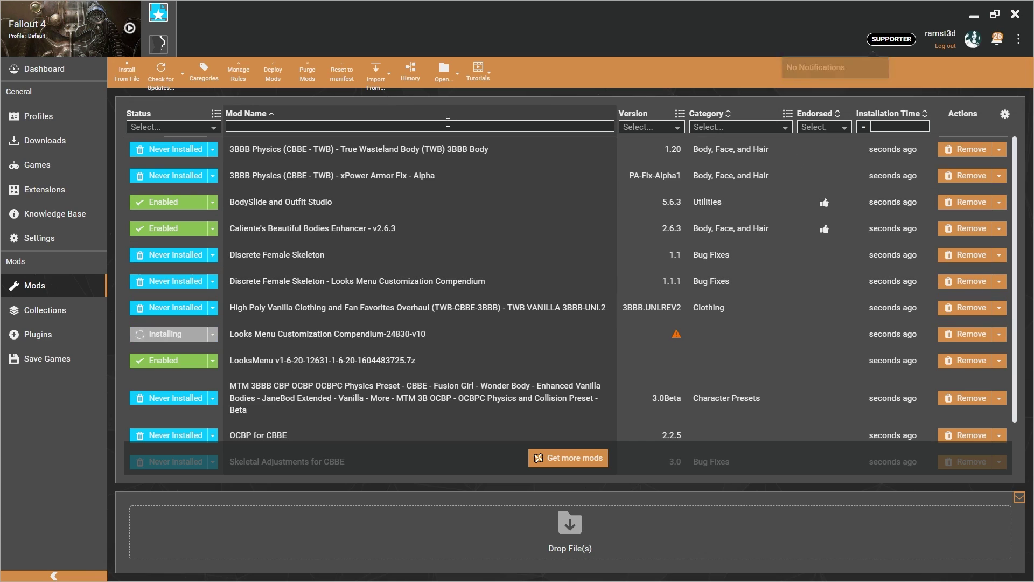
pyautogui.click(1002, 78)
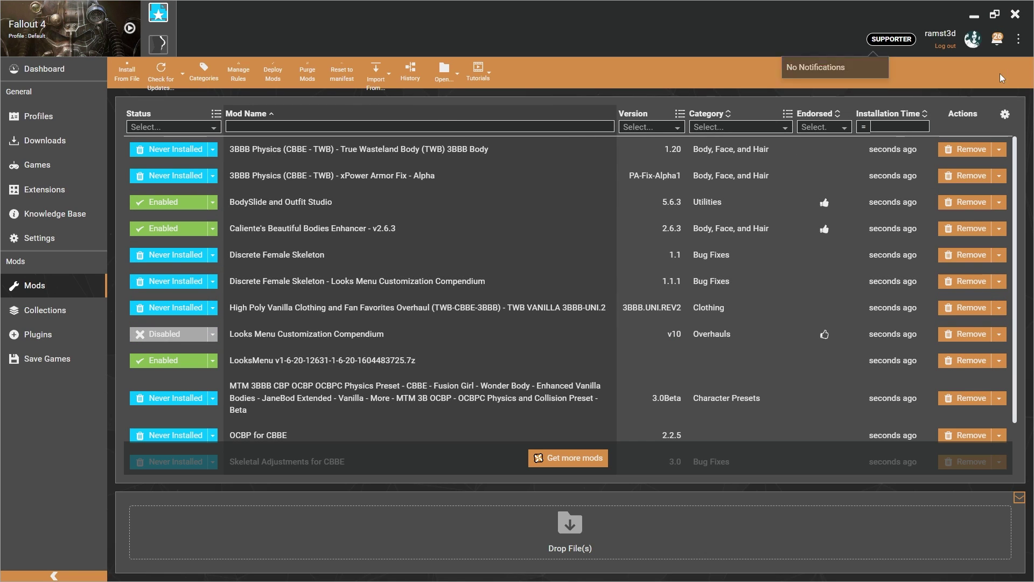
# - Install and enable Discrete Female Skeleton and its Looks Menu compendium
pyautogui.rightClick(286, 262)
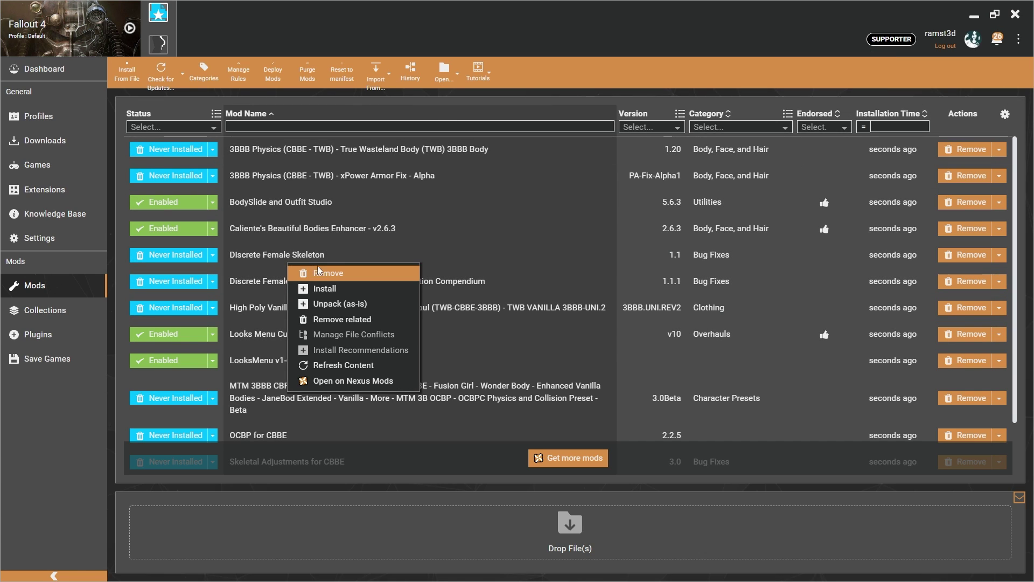
pyautogui.click(331, 287)
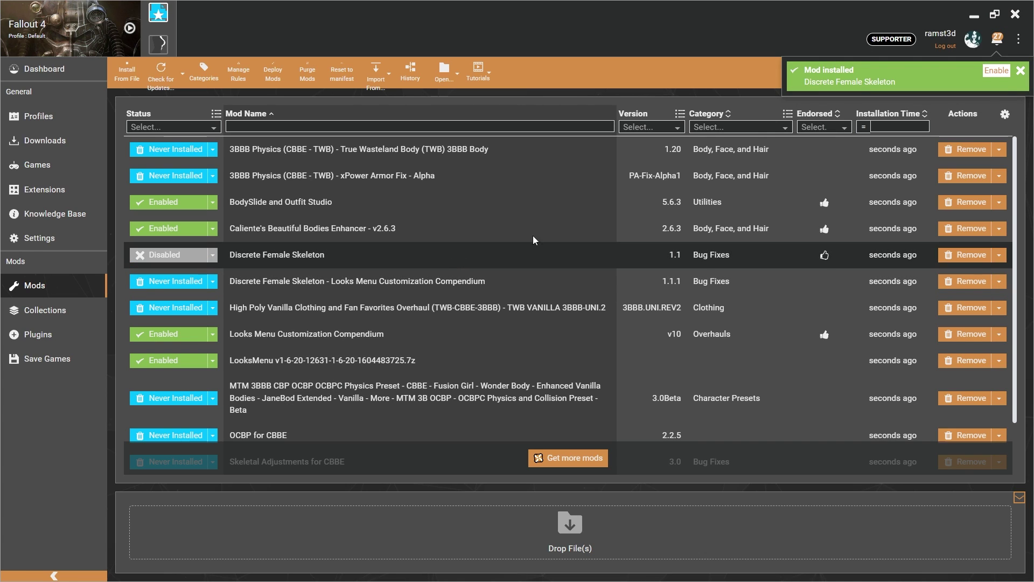
pyautogui.click(998, 73)
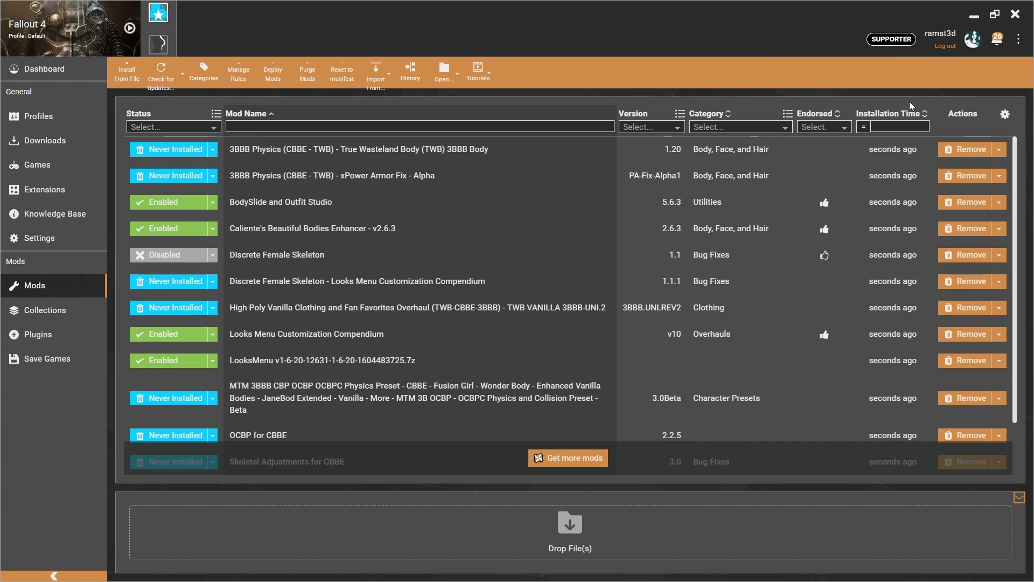
pyautogui.rightClick(344, 280)
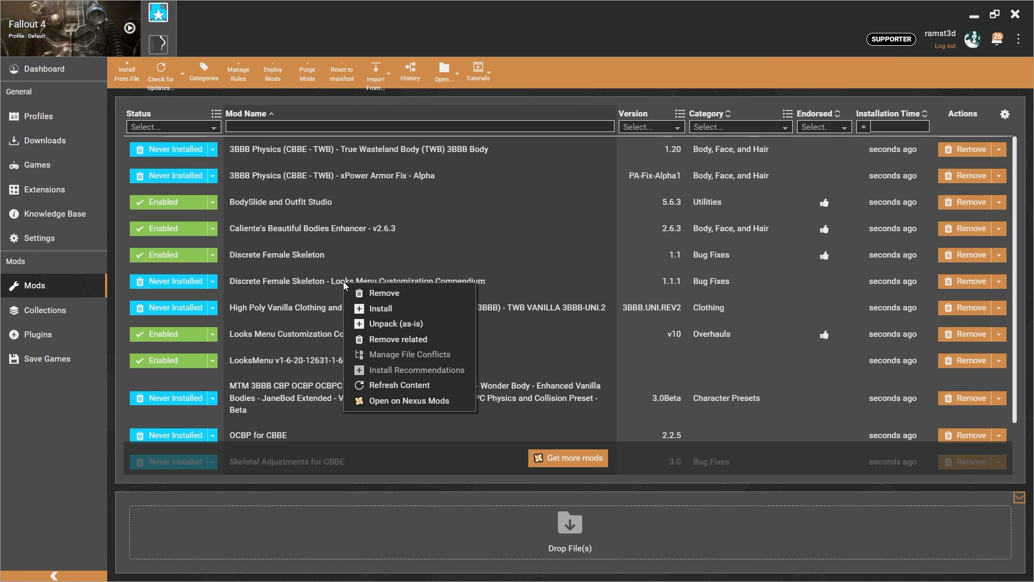
pyautogui.click(390, 308)
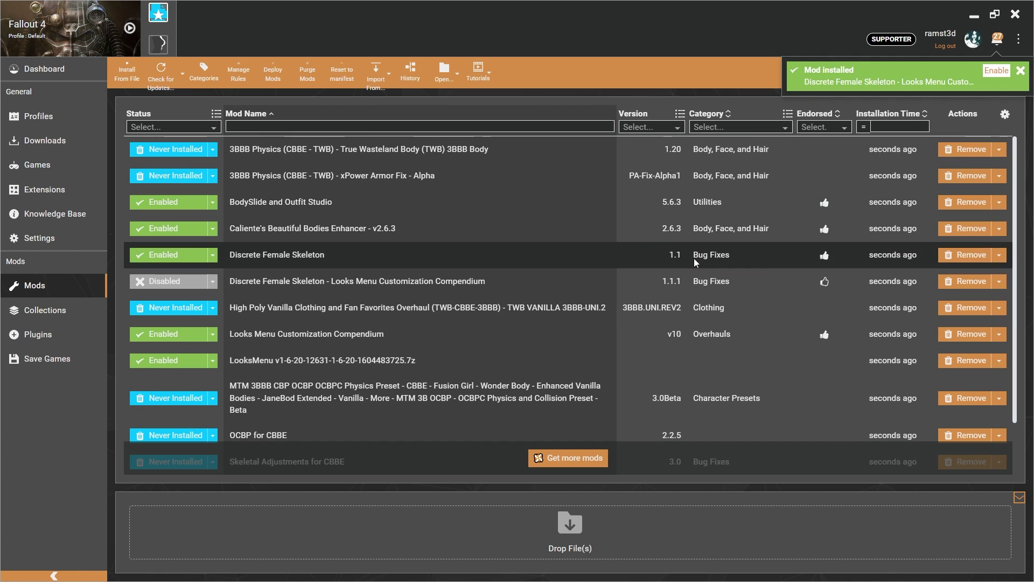
pyautogui.click(994, 71)
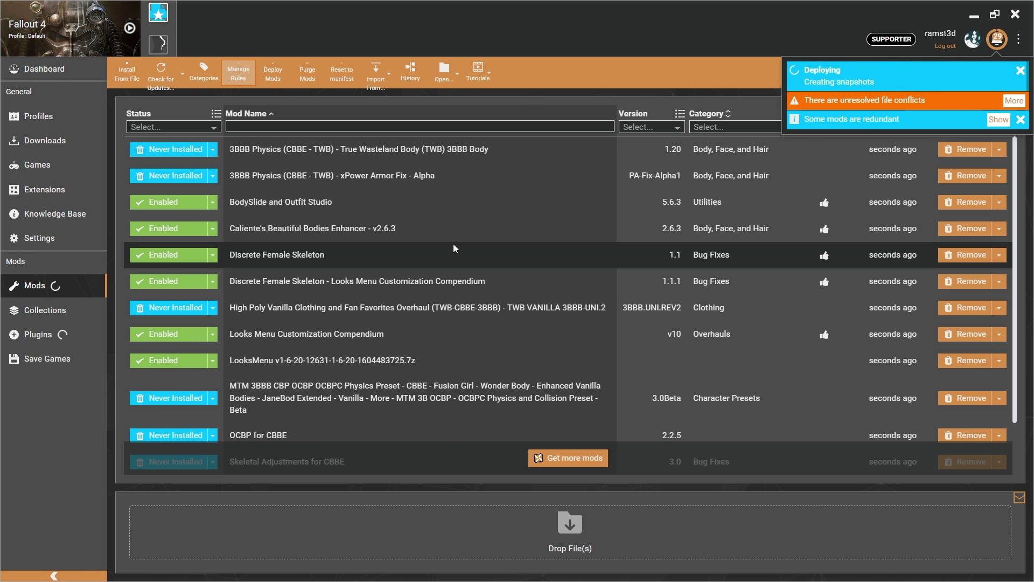
# - Save a conflict rule loading the skeleton's Looks Menu compendium after Discrete Female Skeleton
pyautogui.scroll(-1, 453, 244)
pyautogui.rightClick(296, 400)
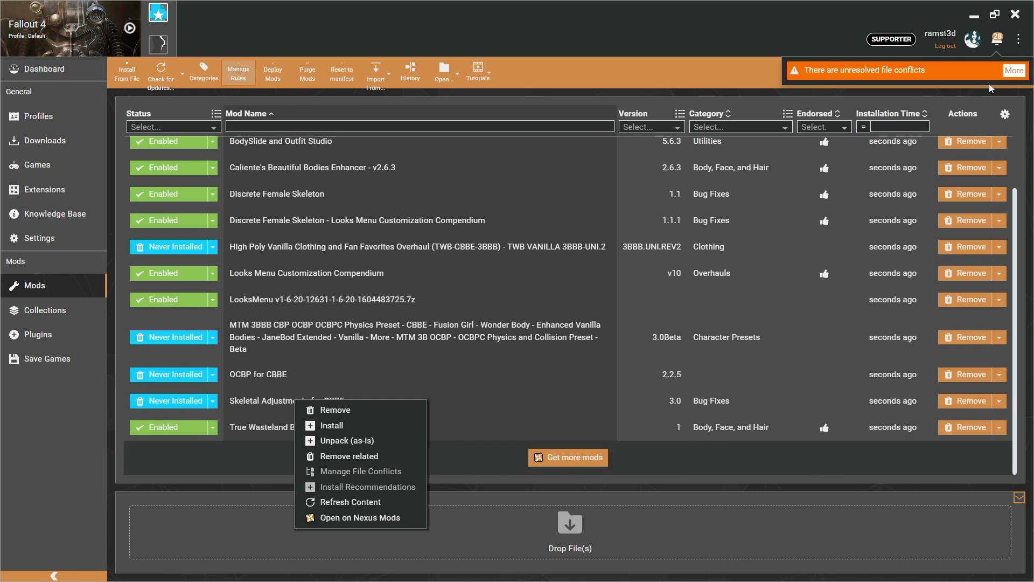
pyautogui.click(1014, 70)
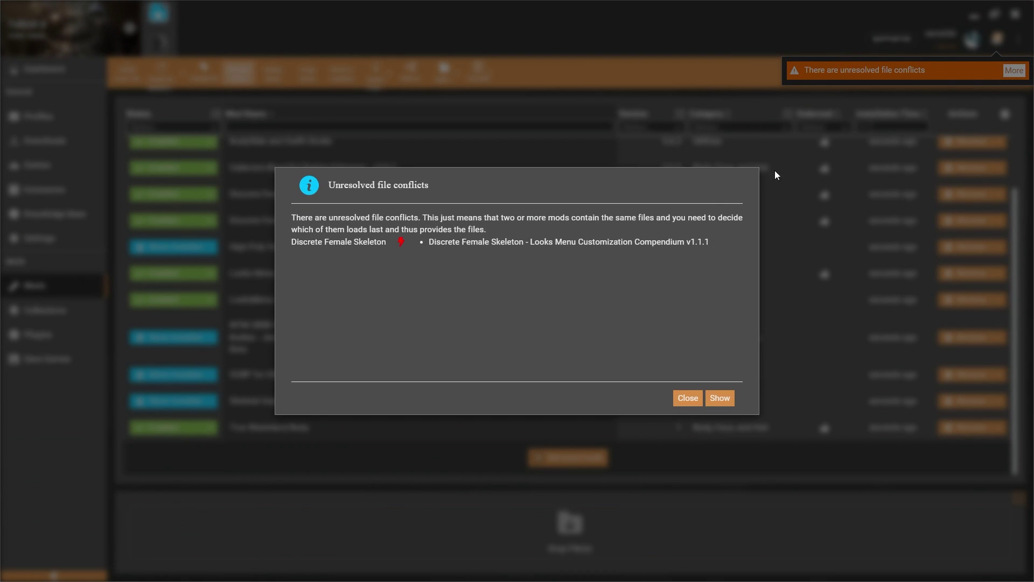
pyautogui.click(720, 397)
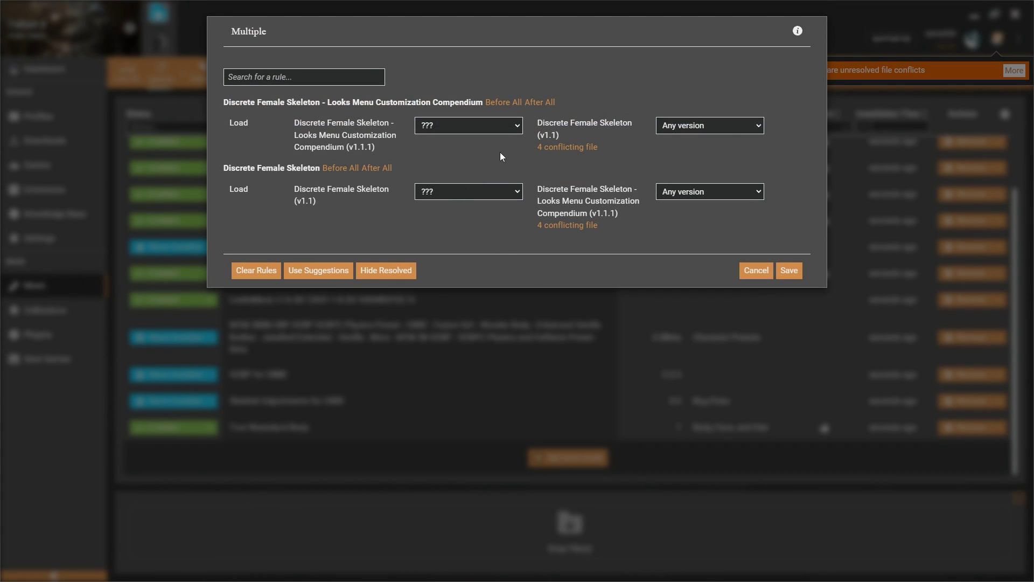
pyautogui.click(503, 125)
pyautogui.click(475, 162)
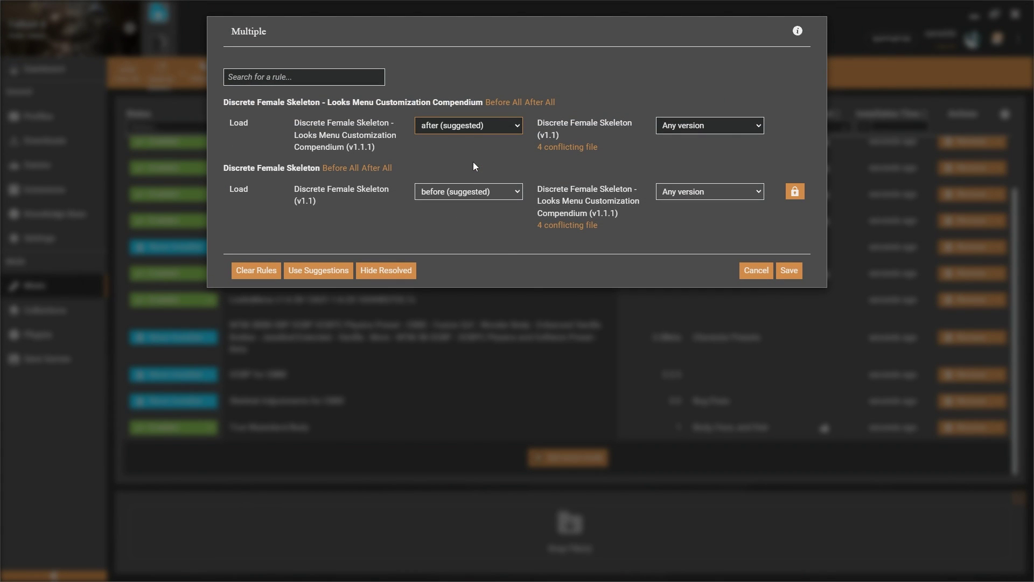
pyautogui.click(788, 270)
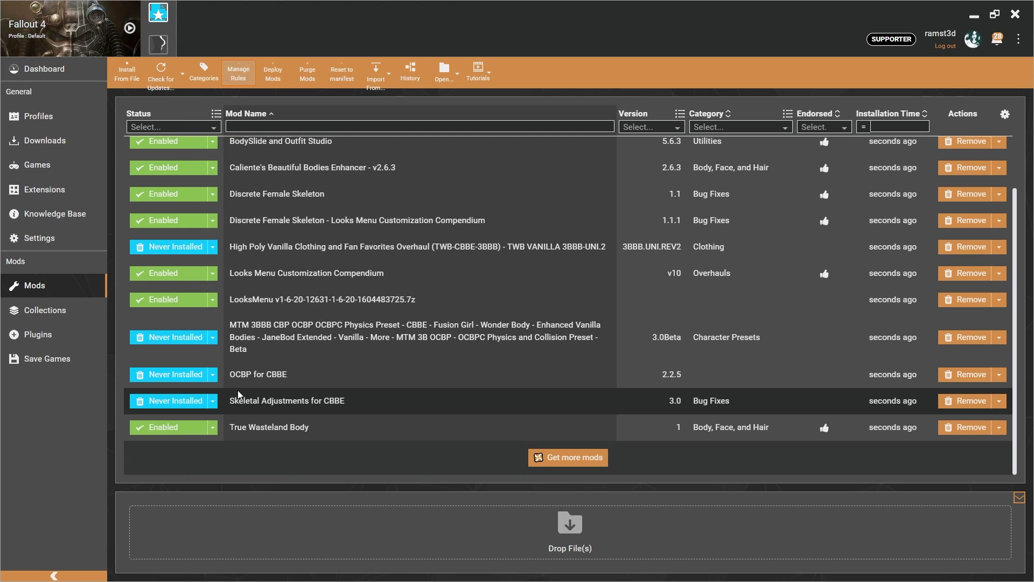
# - Run the Skeletal Adjustments installer choosing DFS, Knee Fix Type 1, Round Bottoms, and None for legs and neck
pyautogui.click(195, 404)
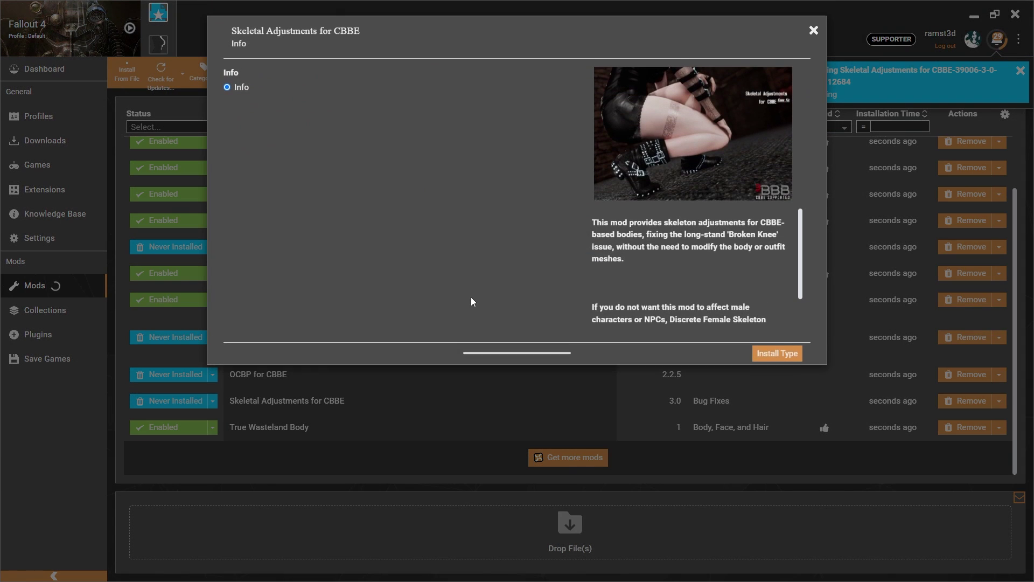
pyautogui.click(777, 354)
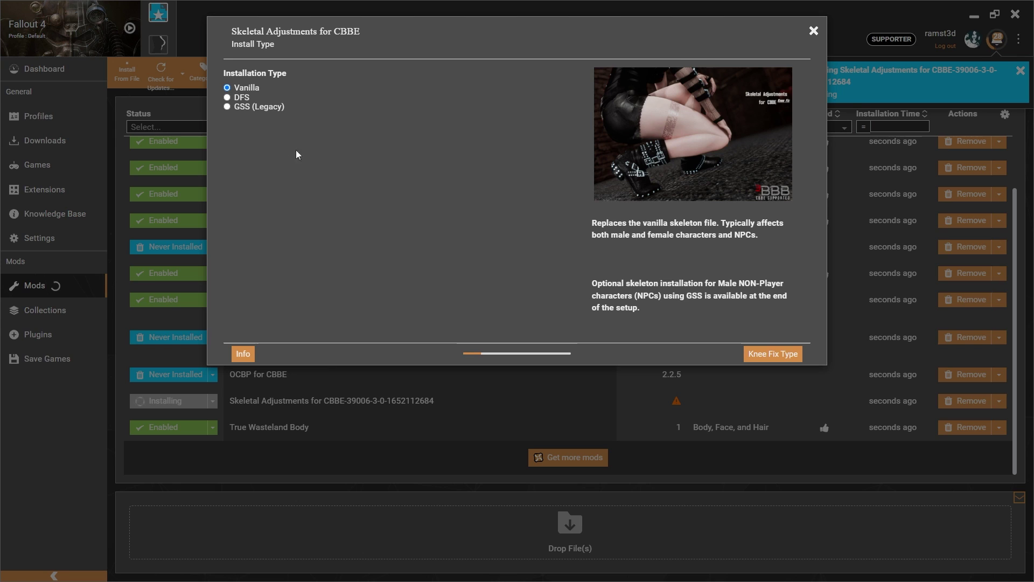
pyautogui.click(230, 98)
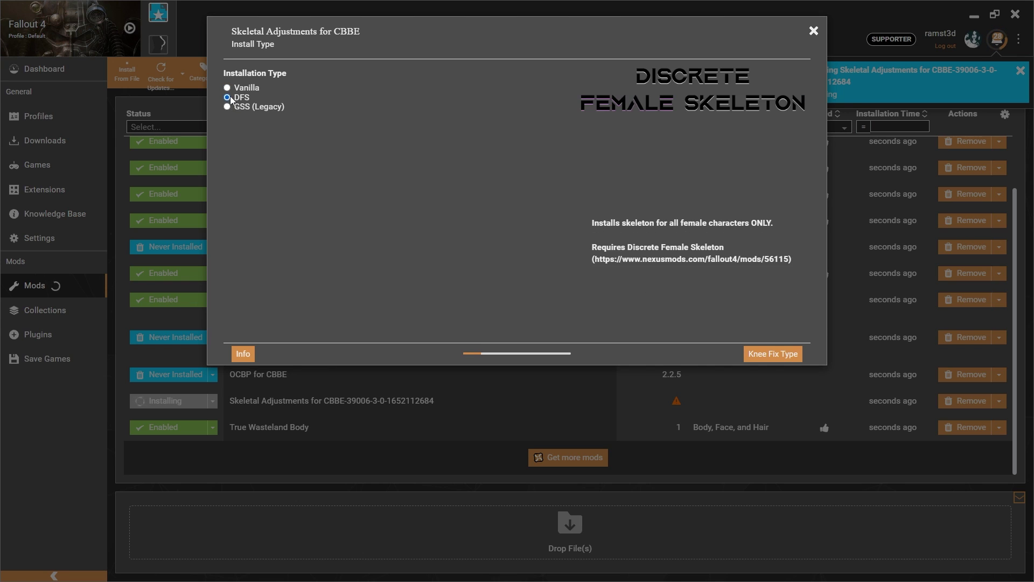
pyautogui.click(772, 353)
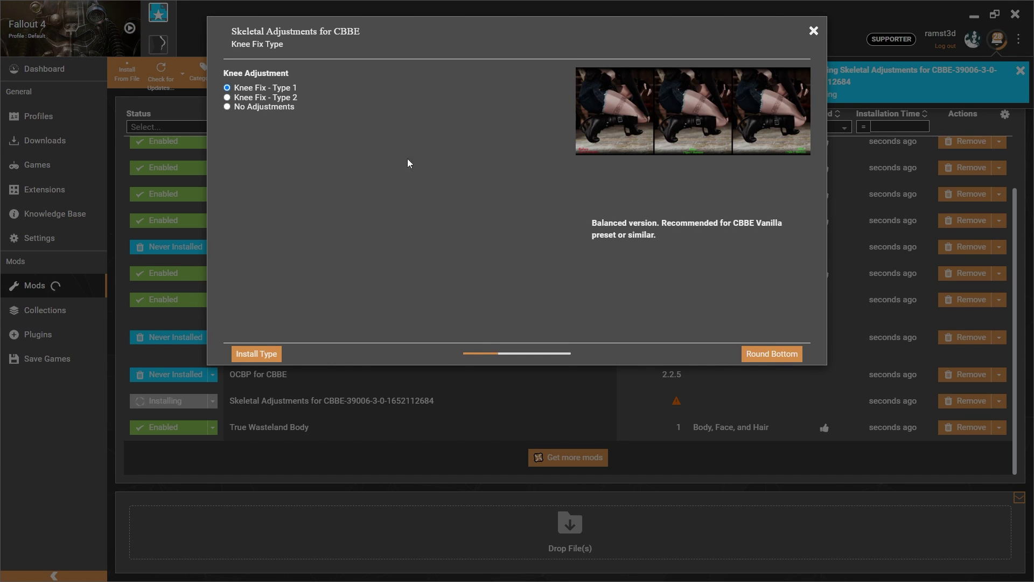
pyautogui.click(761, 353)
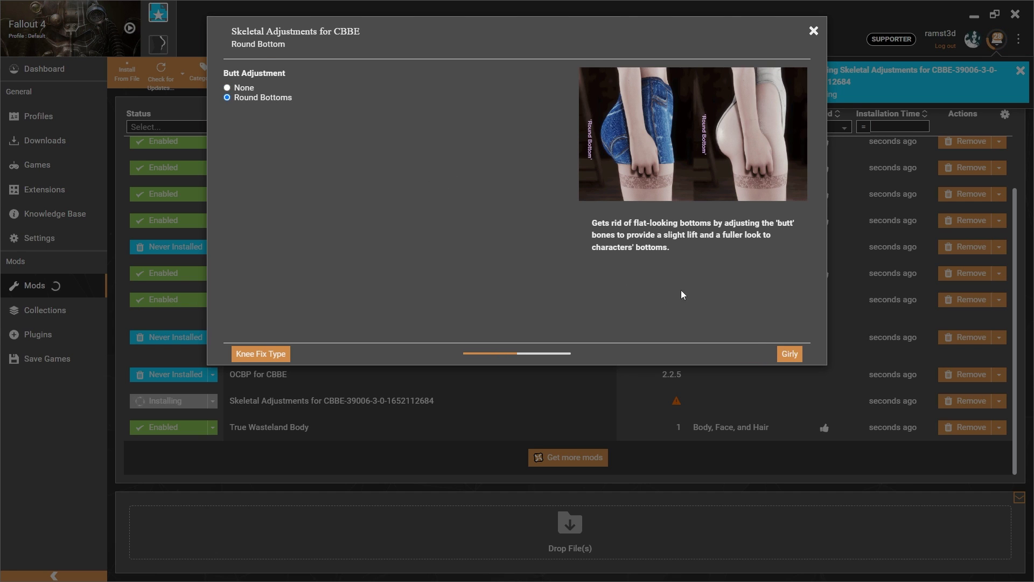
pyautogui.click(790, 353)
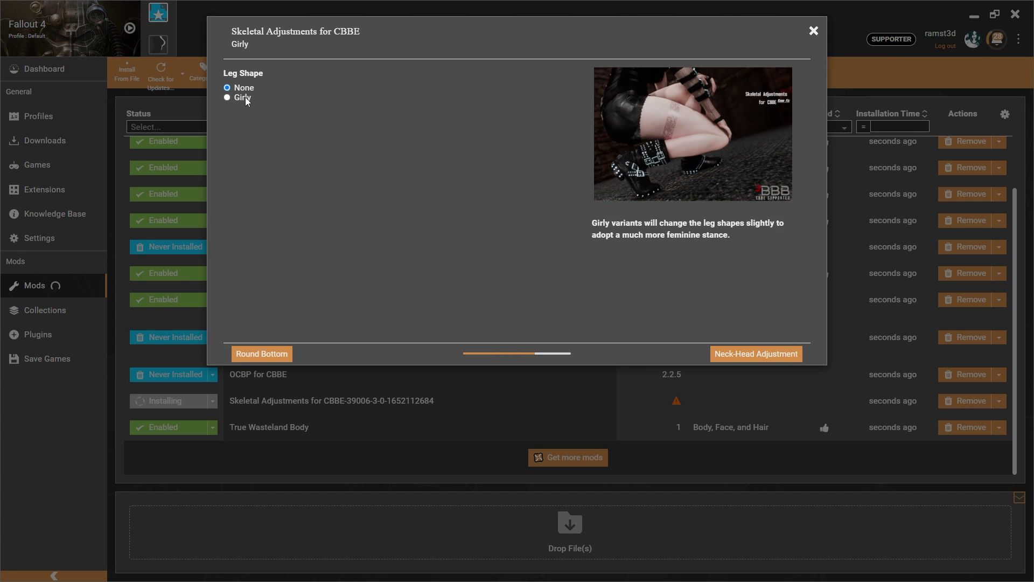
pyautogui.click(737, 354)
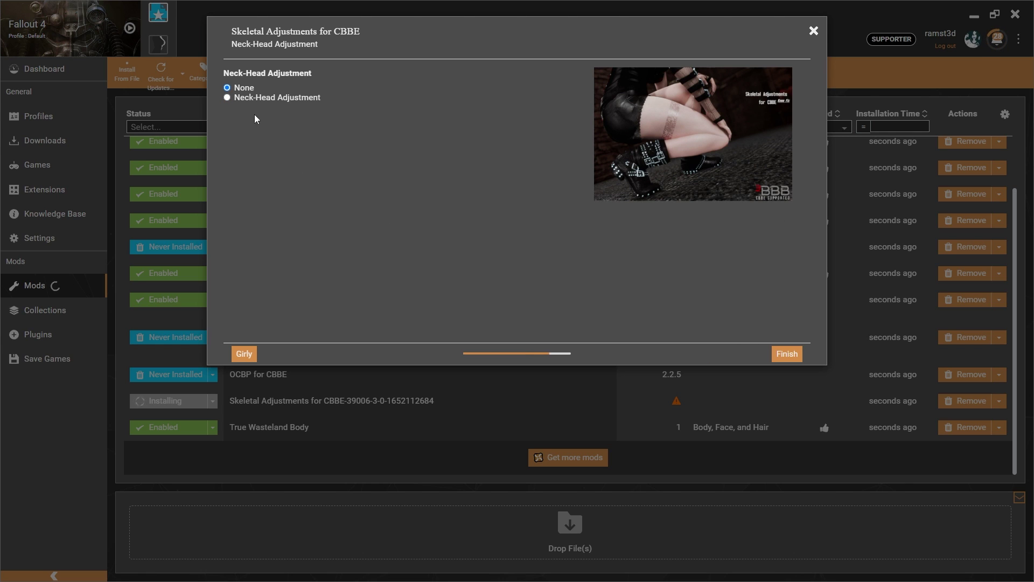
pyautogui.click(780, 351)
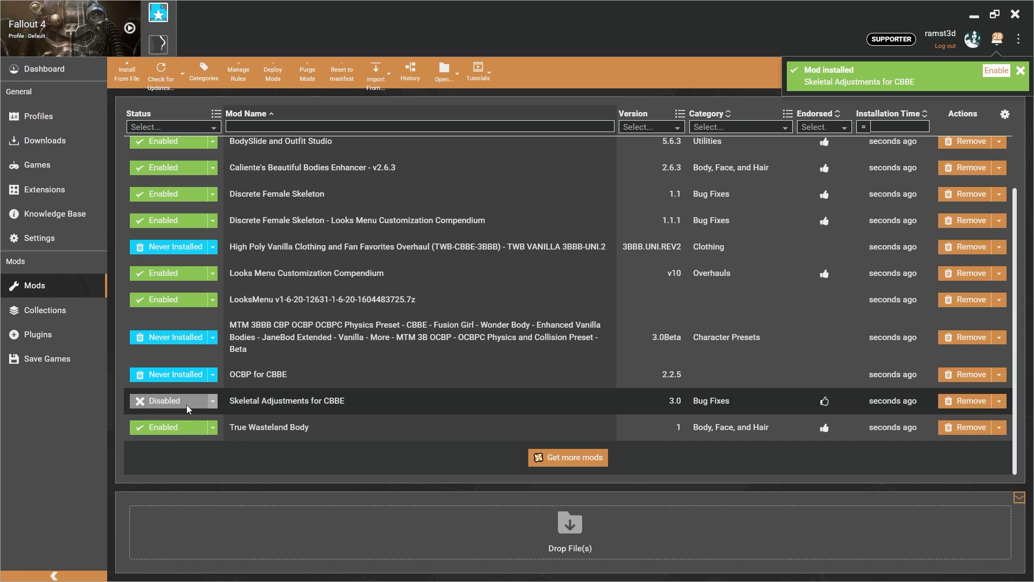
# - Enable Skeletal Adjustments, OCBP and 3BBB Physics, closing the redundant-mods list without disabling anything
pyautogui.click(183, 405)
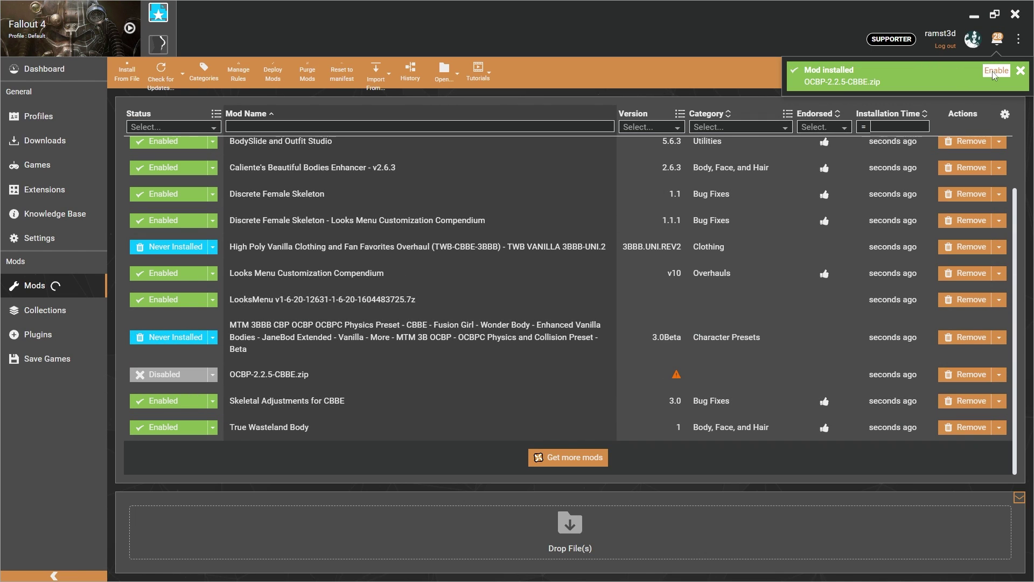
pyautogui.click(200, 149)
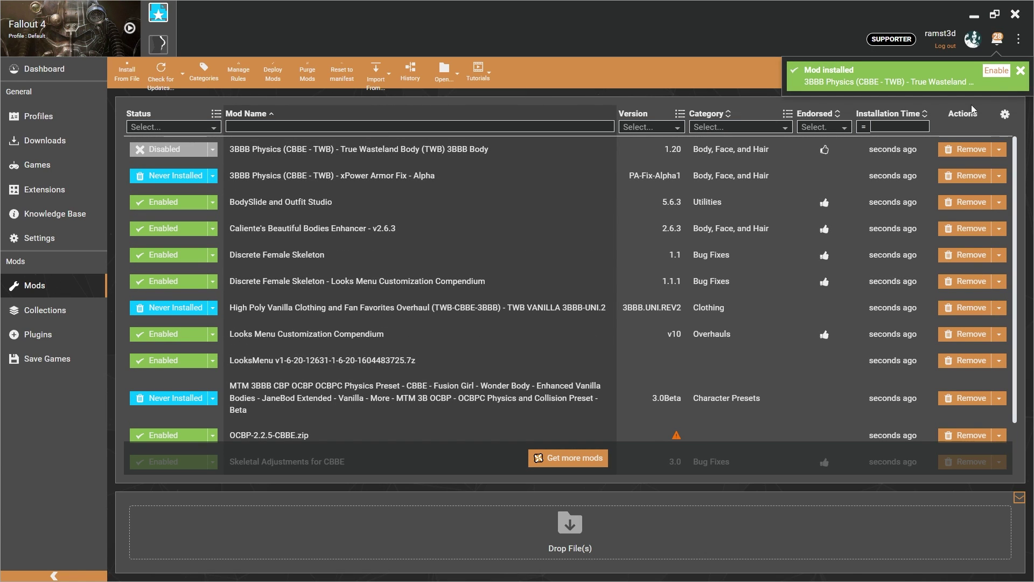
pyautogui.click(994, 69)
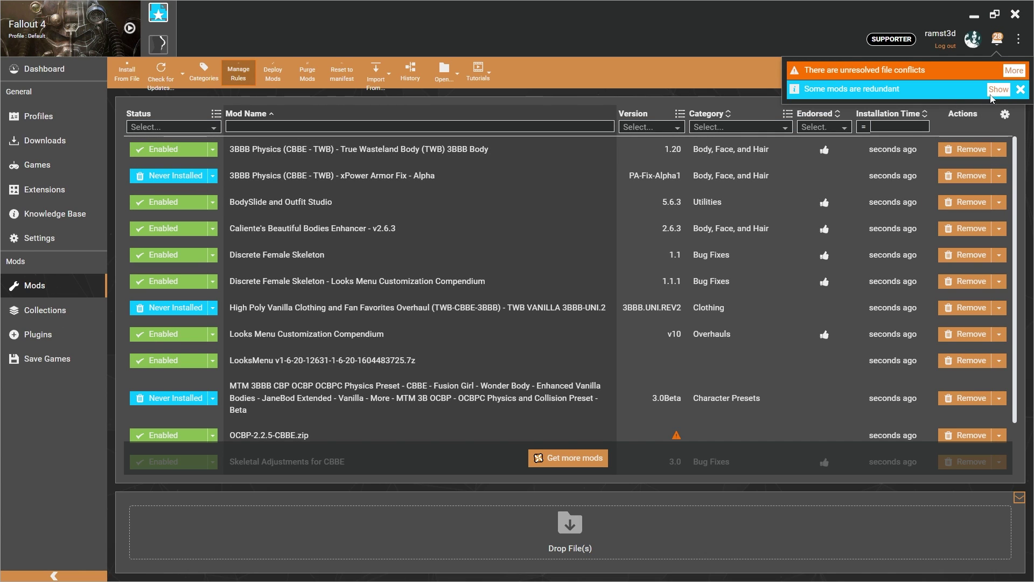
pyautogui.click(999, 90)
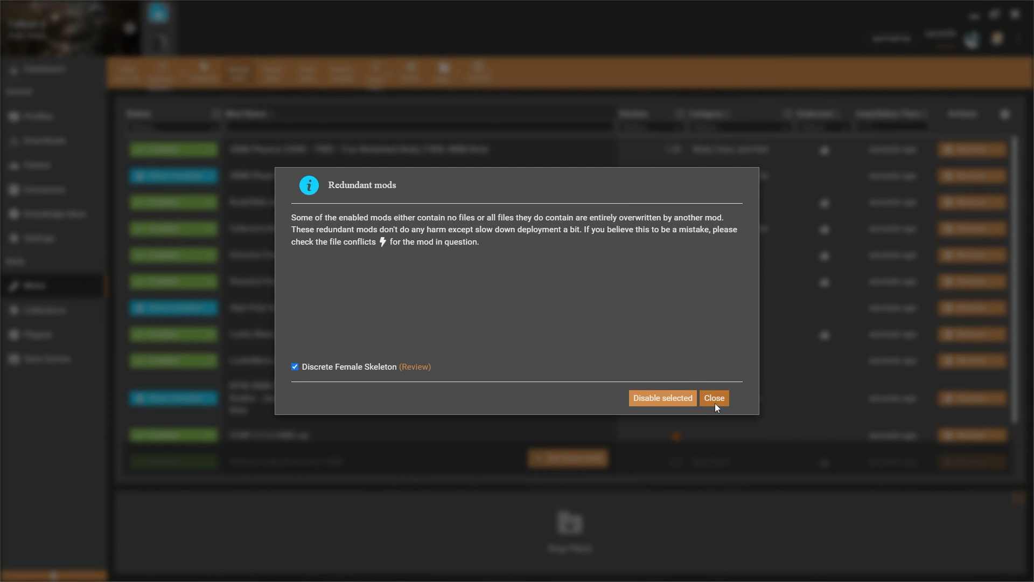
pyautogui.click(715, 400)
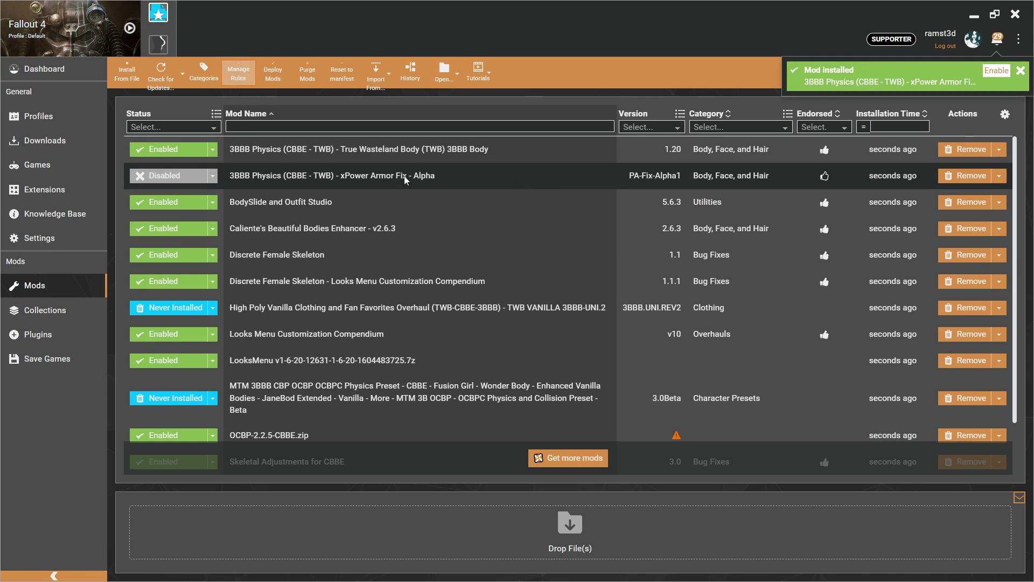
pyautogui.scroll(-1, 347, 181)
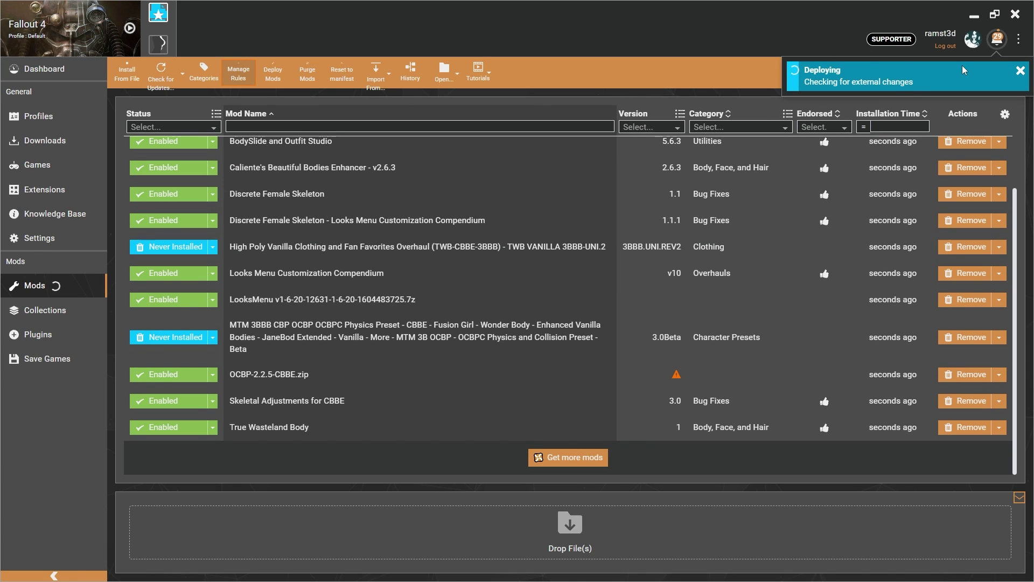
# - Save conflict rules loading CBBE before 3BBB Physics and 3BBB Physics after OCBP
pyautogui.click(1013, 71)
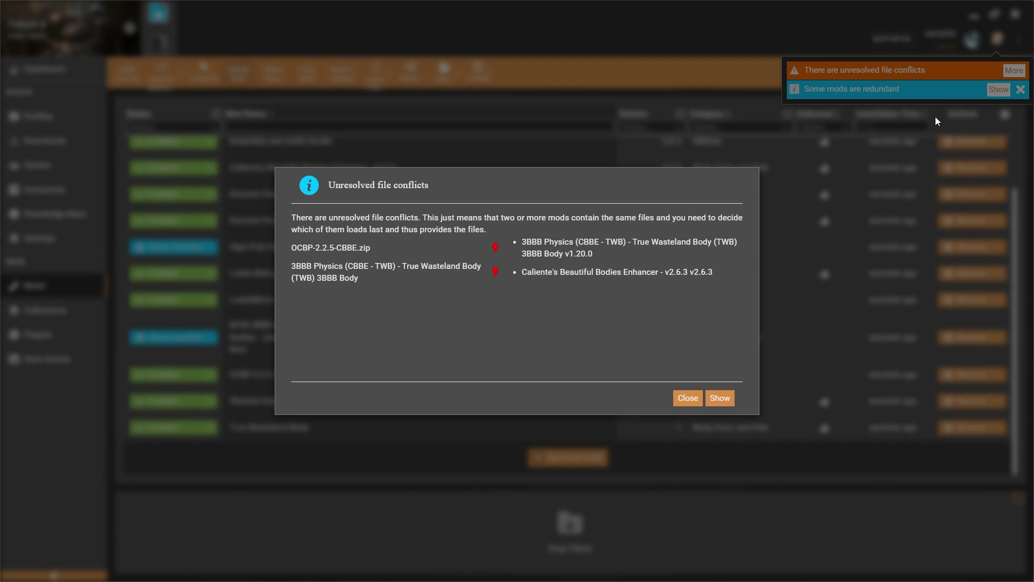
pyautogui.click(718, 399)
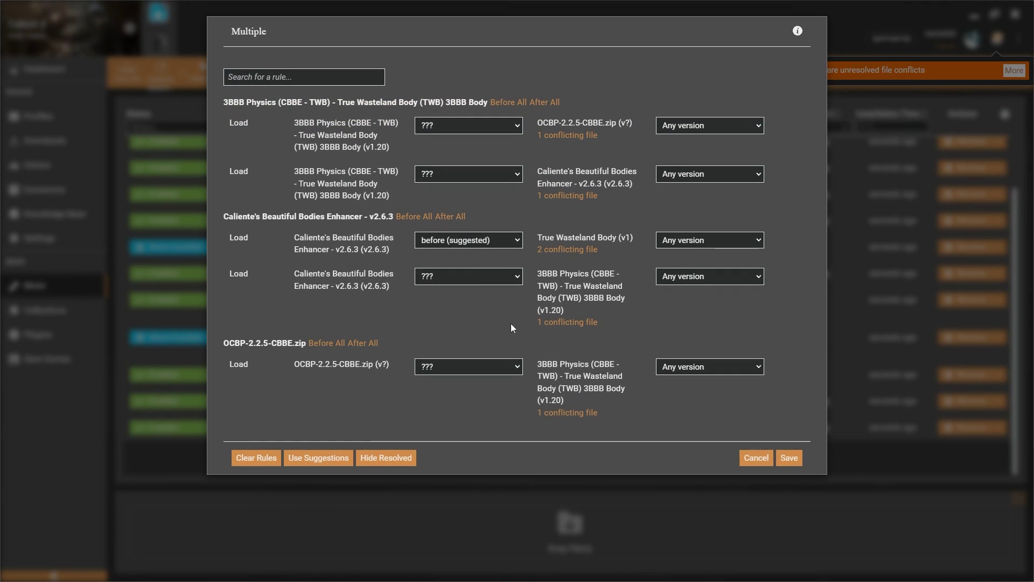
pyautogui.click(493, 278)
pyautogui.click(465, 304)
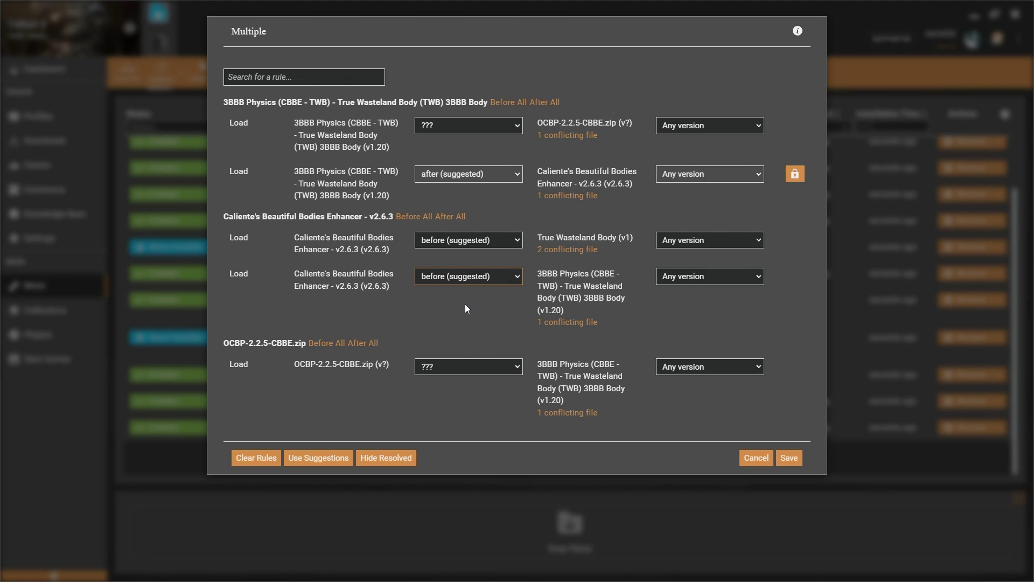
pyautogui.click(487, 123)
pyautogui.click(464, 153)
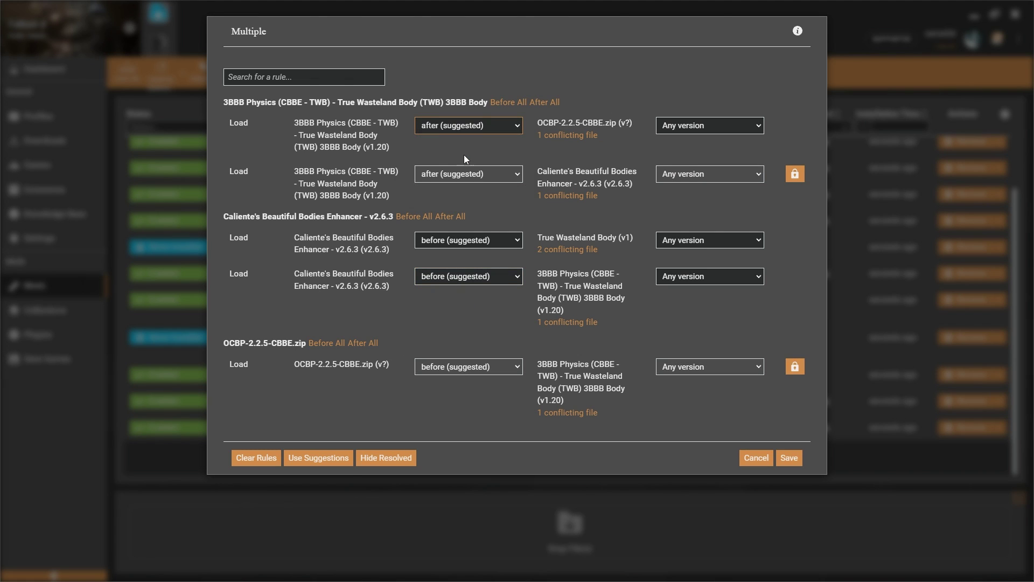
pyautogui.click(789, 457)
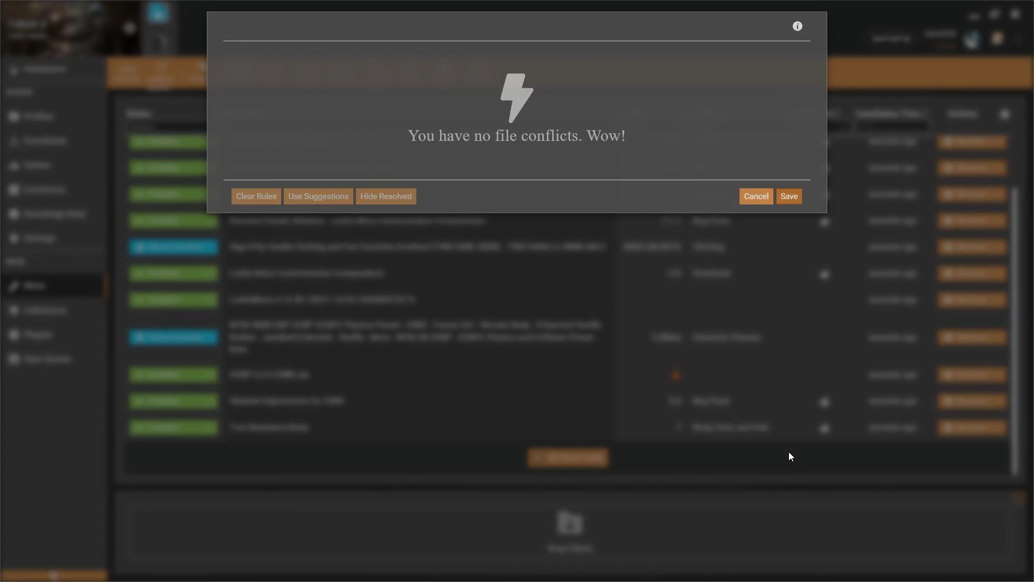
# - Install the MTM 3B OCBP physics preset keeping the CBBE body and choosing Soft
pyautogui.click(195, 336)
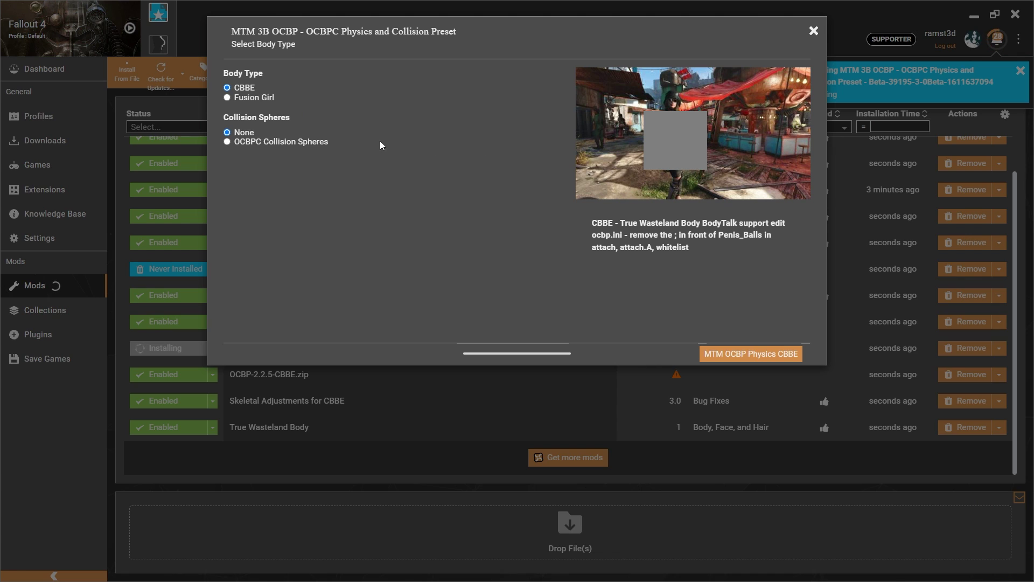
pyautogui.click(755, 354)
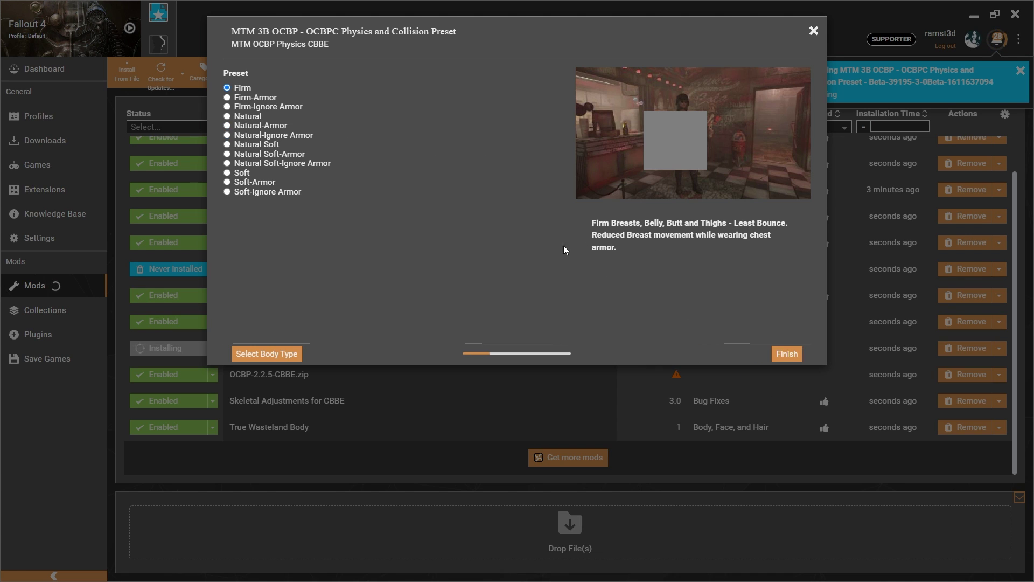
pyautogui.click(241, 173)
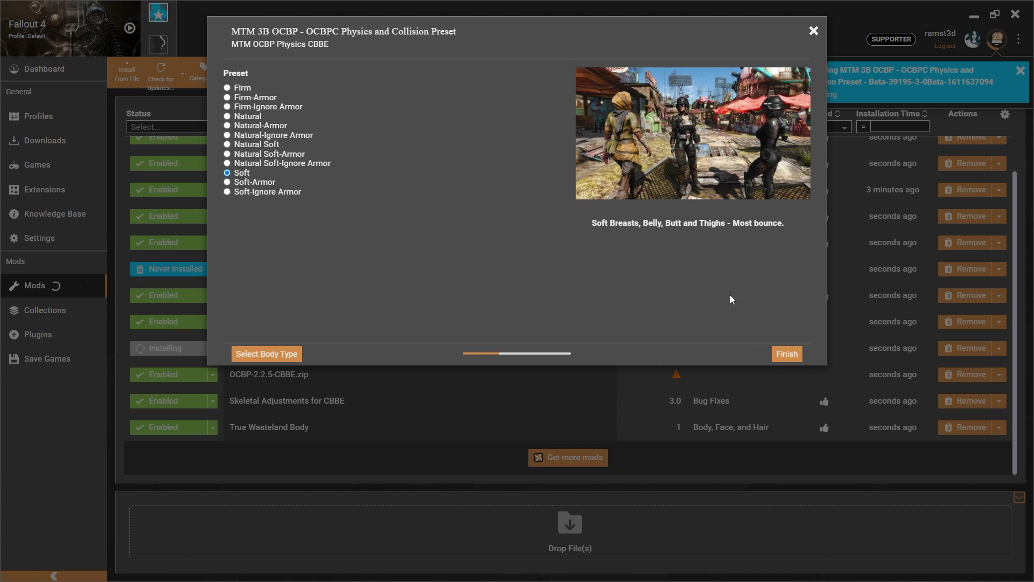
pyautogui.click(786, 354)
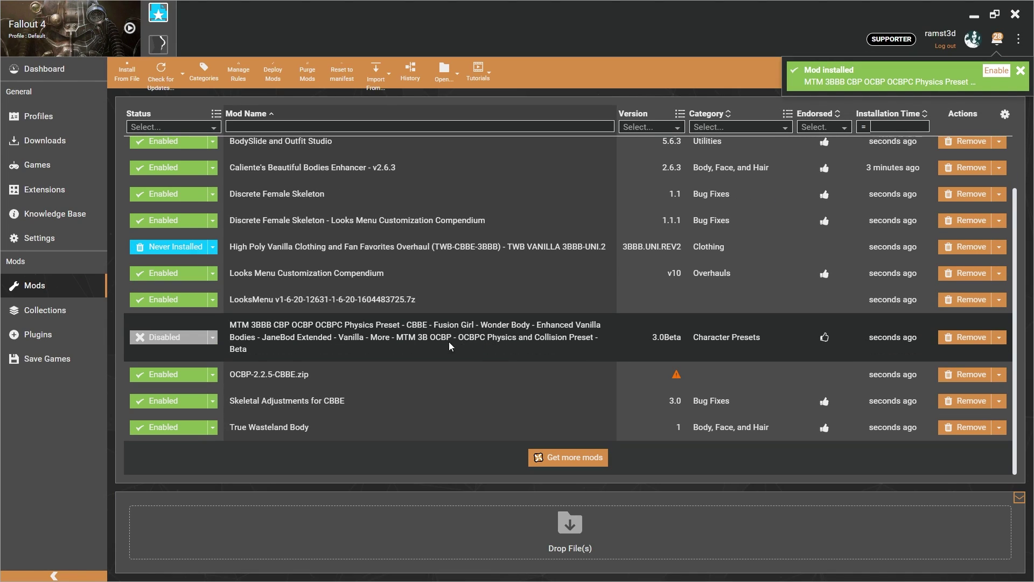
# - Enable the MTM preset and save rules loading it after 3BBB Physics and OCBP
pyautogui.click(171, 339)
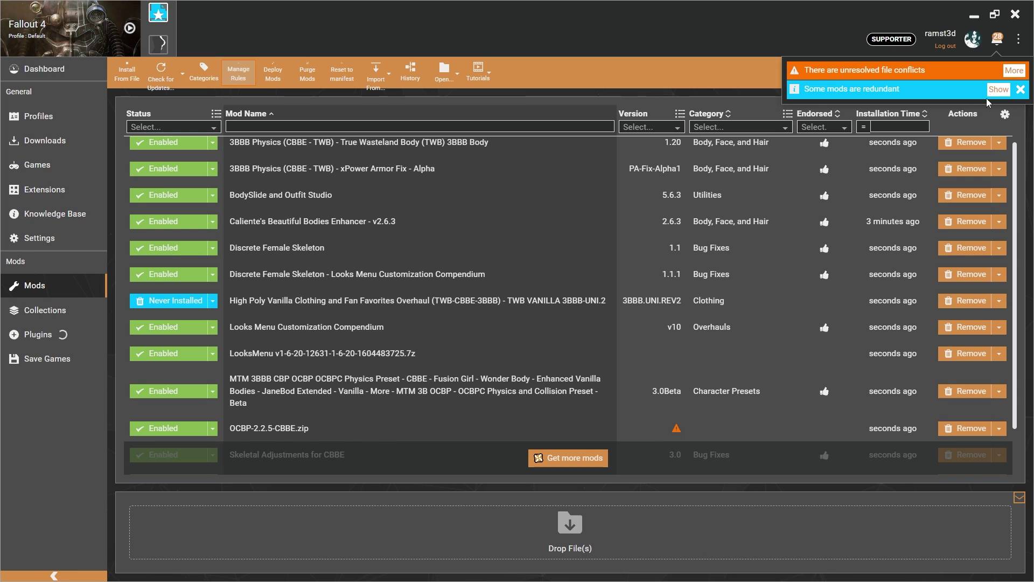
pyautogui.click(1012, 72)
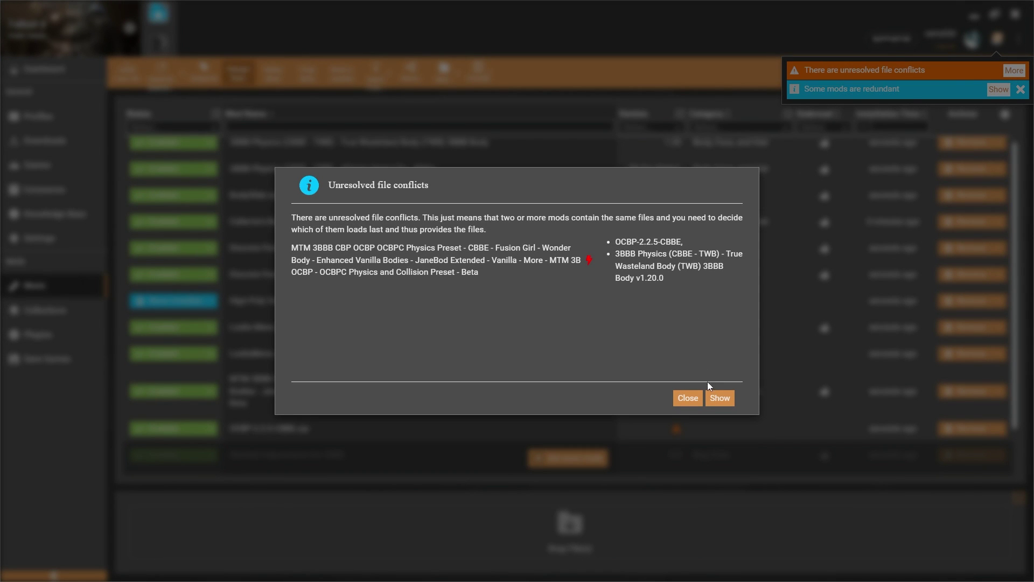
pyautogui.click(720, 397)
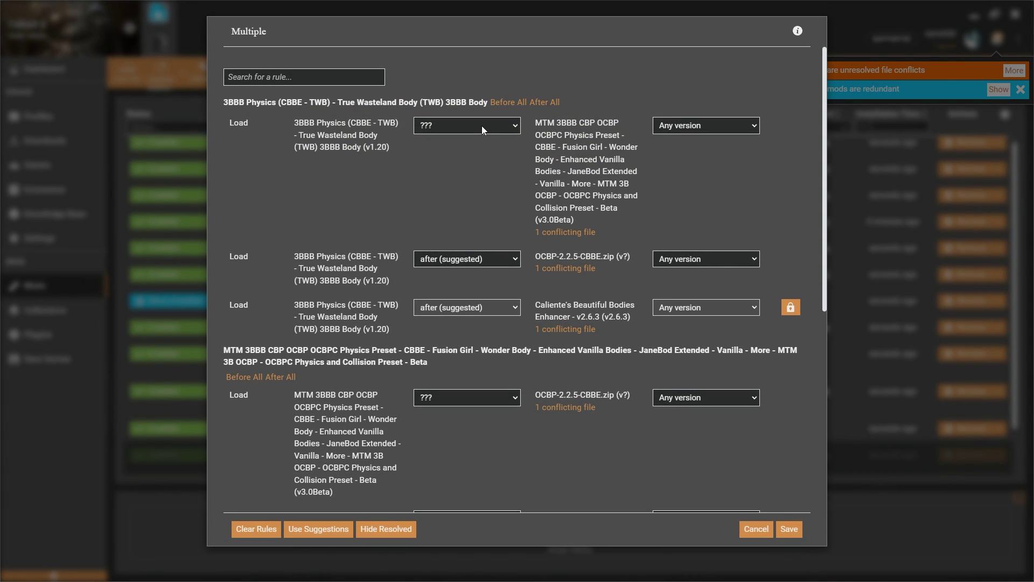
pyautogui.click(472, 125)
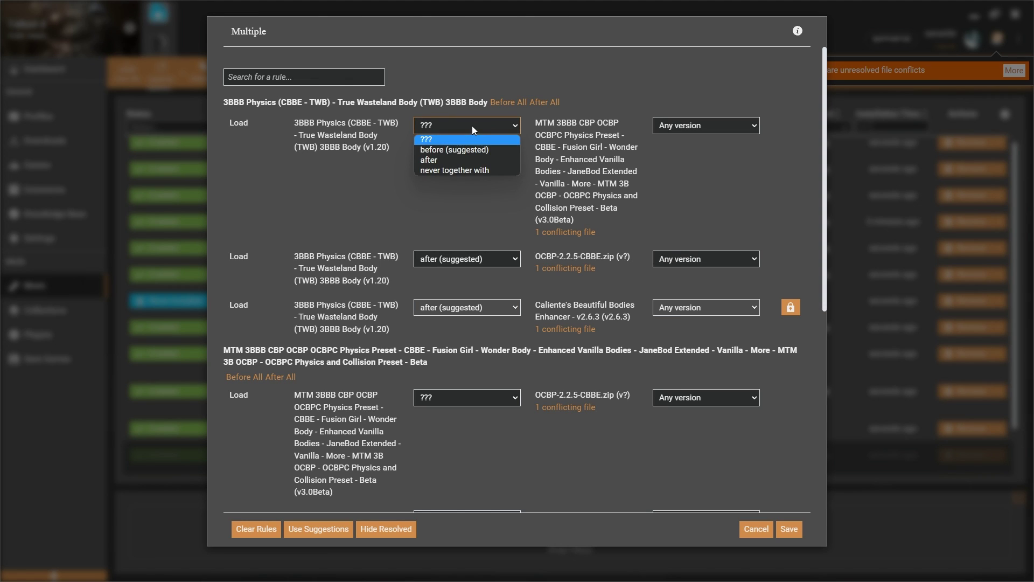
pyautogui.click(483, 153)
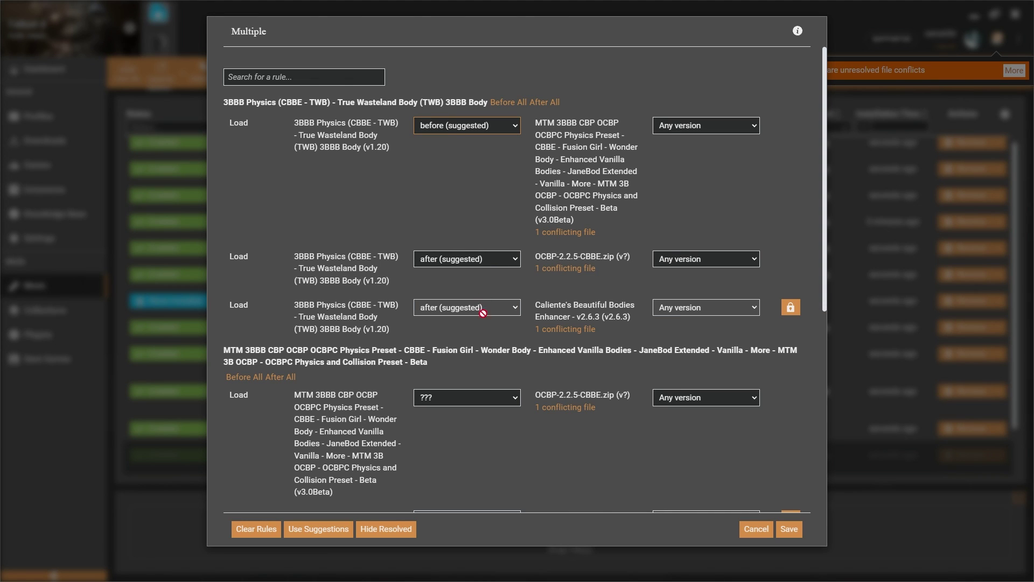
pyautogui.click(481, 398)
pyautogui.click(462, 434)
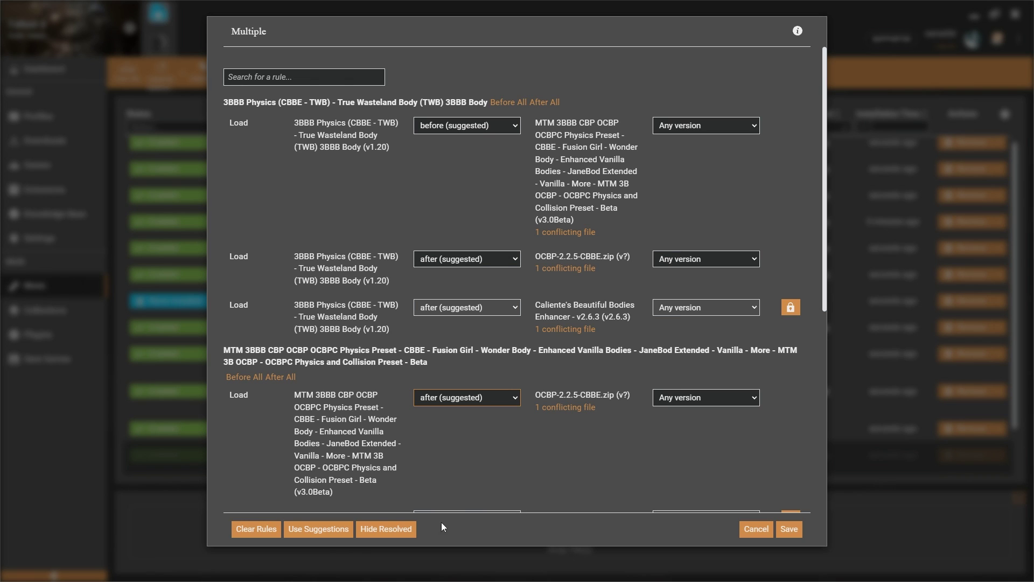
pyautogui.click(796, 527)
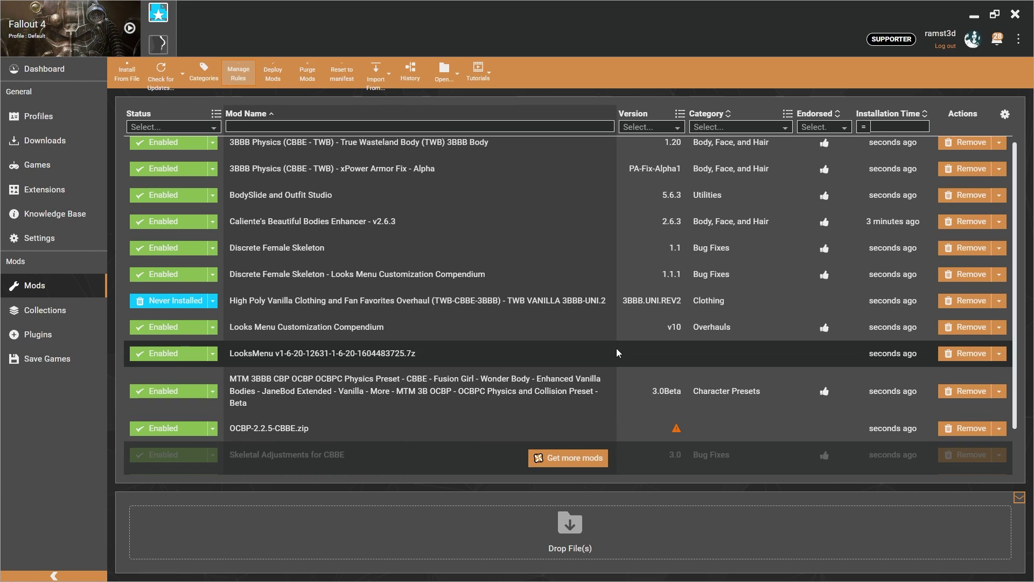
# - Install and enable High Poly Vanilla Clothing and Fan Favorites Overhaul (TWB Vanilla 3BBB)
pyautogui.click(177, 301)
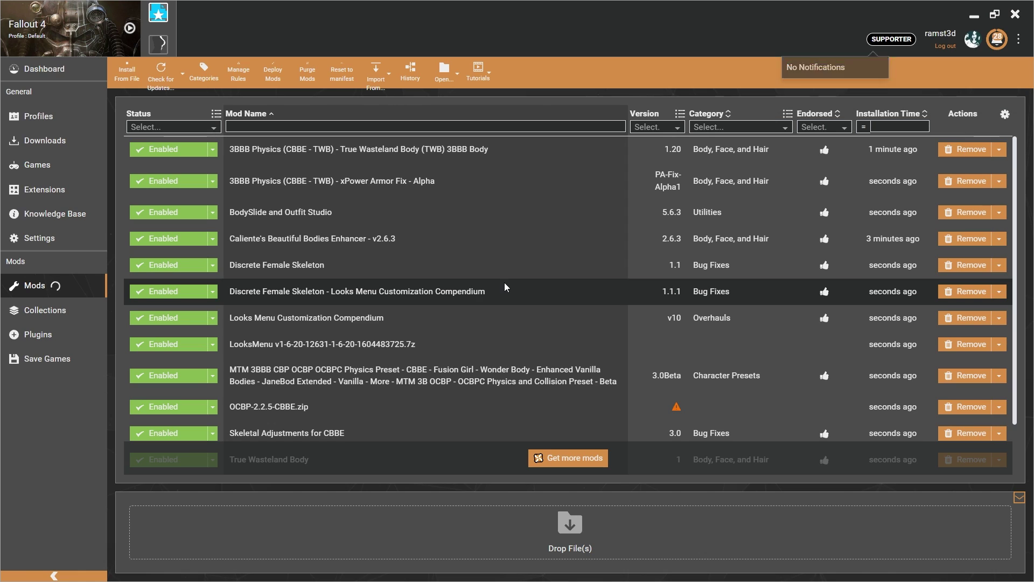
pyautogui.scroll(-2, 435, 384)
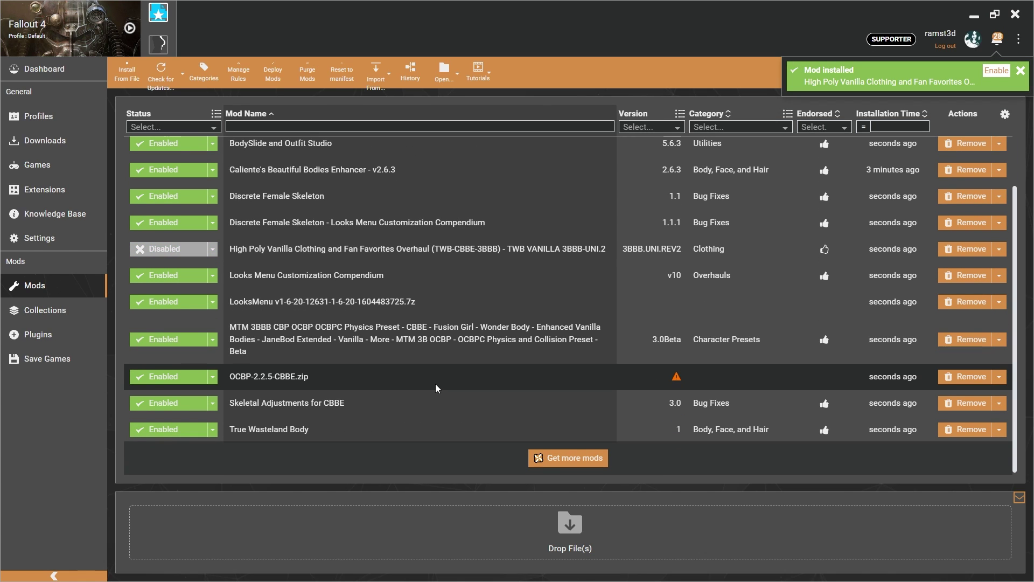
pyautogui.click(185, 254)
pyautogui.scroll(2, 366, 366)
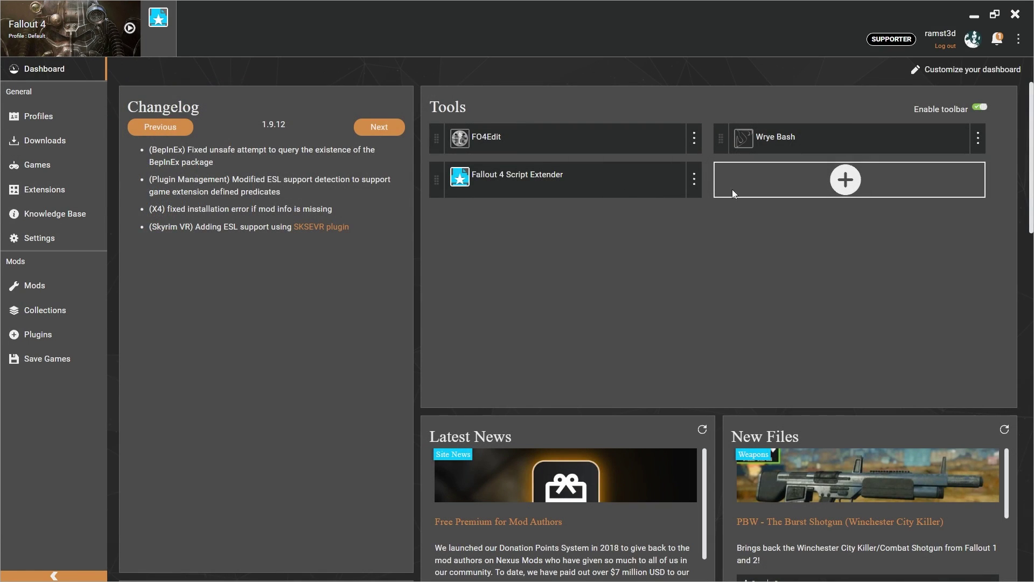
# - Start defining a new Vortex tool and enter its name, Bodyslide Outfit Studio
pyautogui.click(834, 172)
pyautogui.click(827, 225)
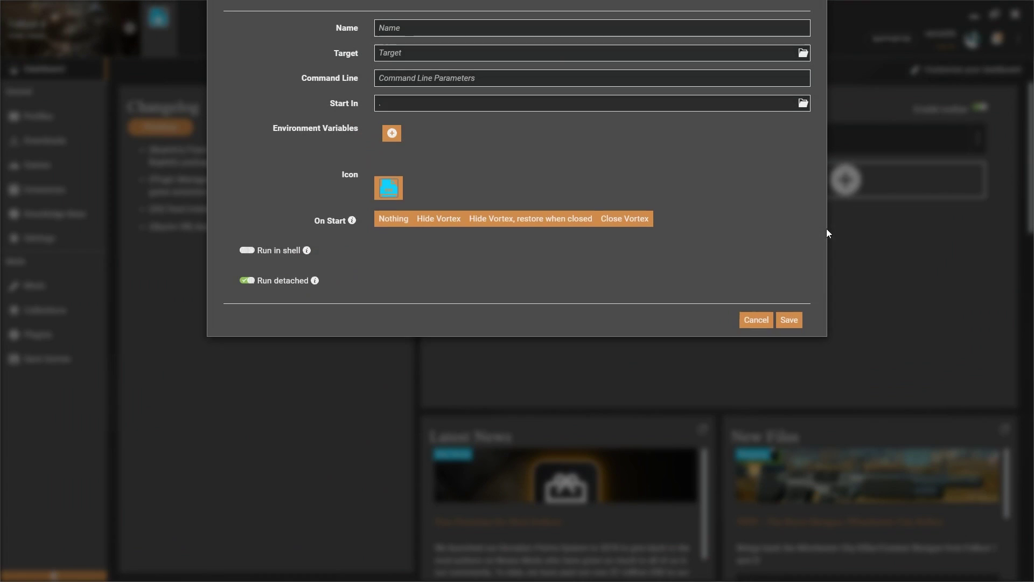
pyautogui.click(464, 47)
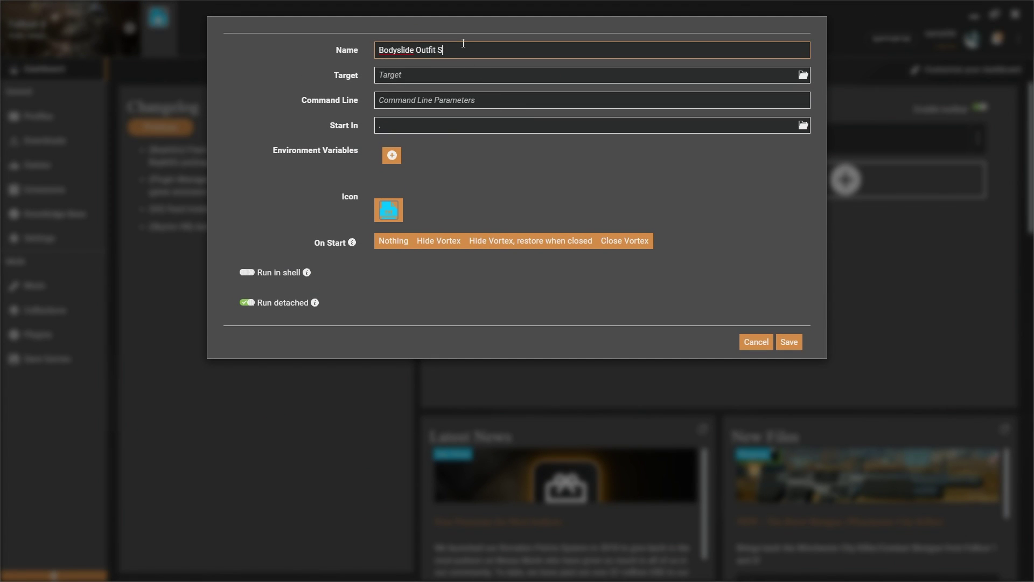
# - Target the tool at Data\Tools\BodySlide\BodySlide x64.exe, save it, and launch BodySlide
pyautogui.click(803, 88)
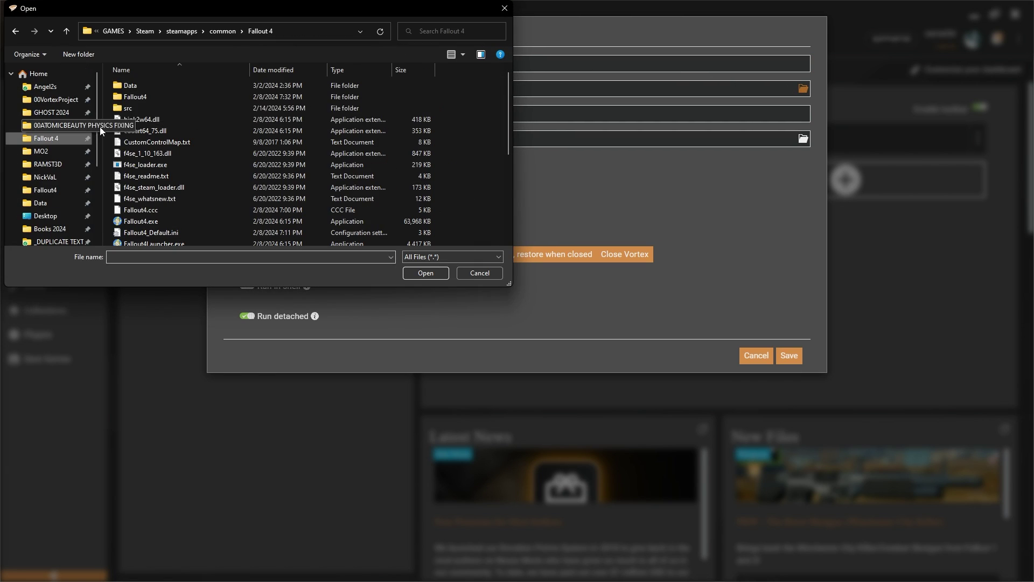
pyautogui.doubleClick(160, 85)
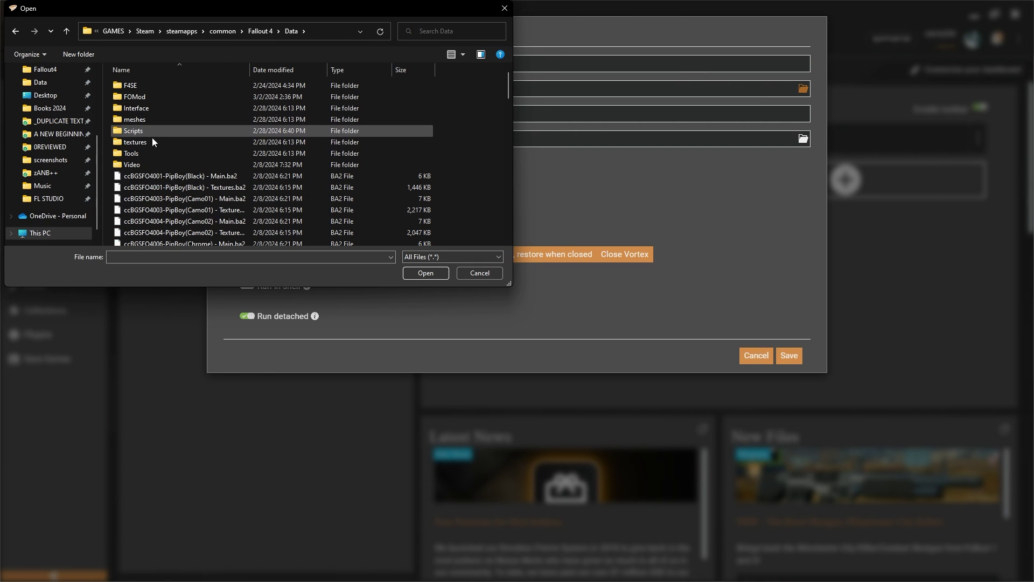
pyautogui.doubleClick(150, 153)
pyautogui.doubleClick(162, 86)
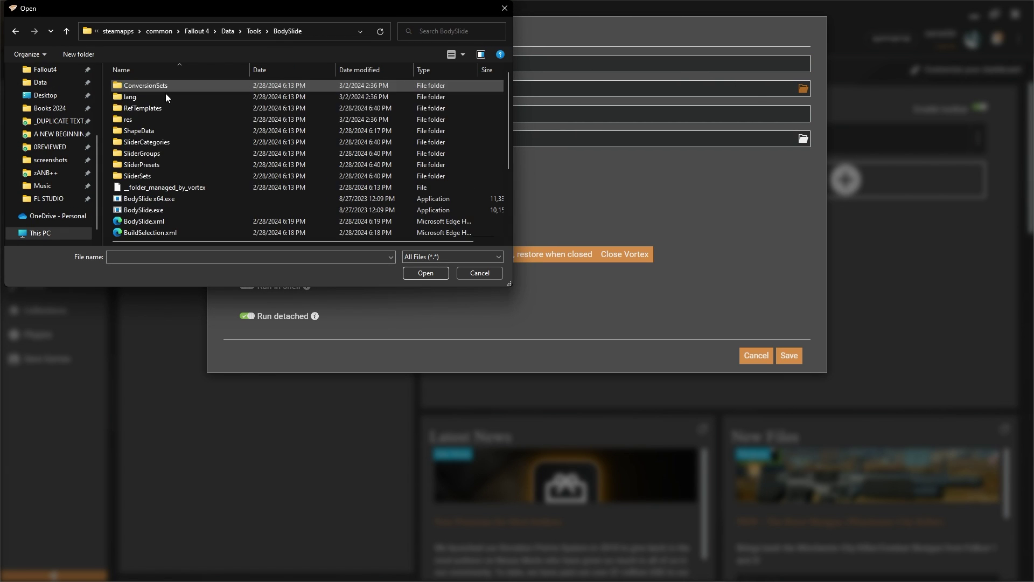
pyautogui.scroll(-1, 173, 144)
pyautogui.scroll(-2, 173, 144)
pyautogui.click(151, 106)
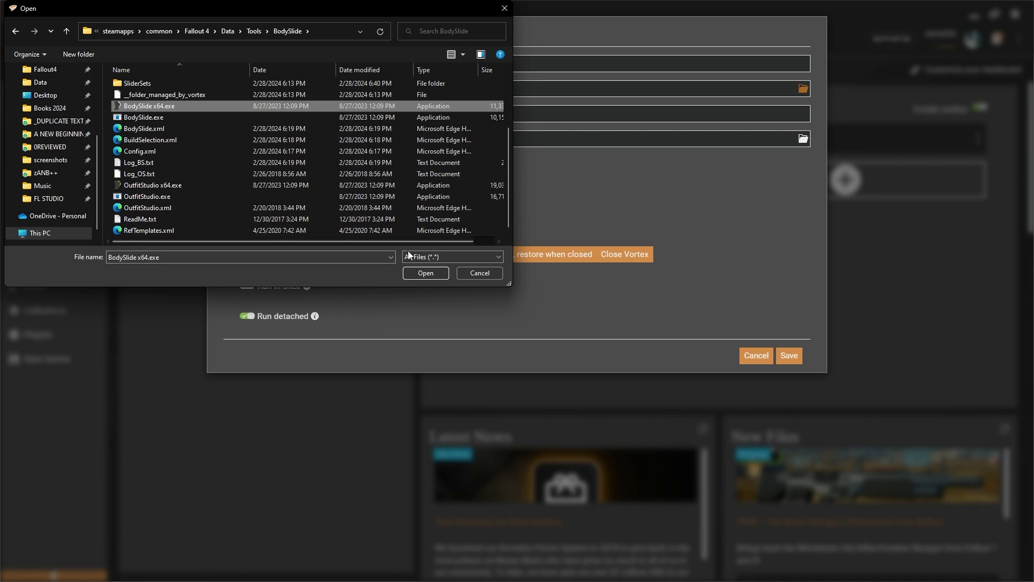
pyautogui.click(447, 270)
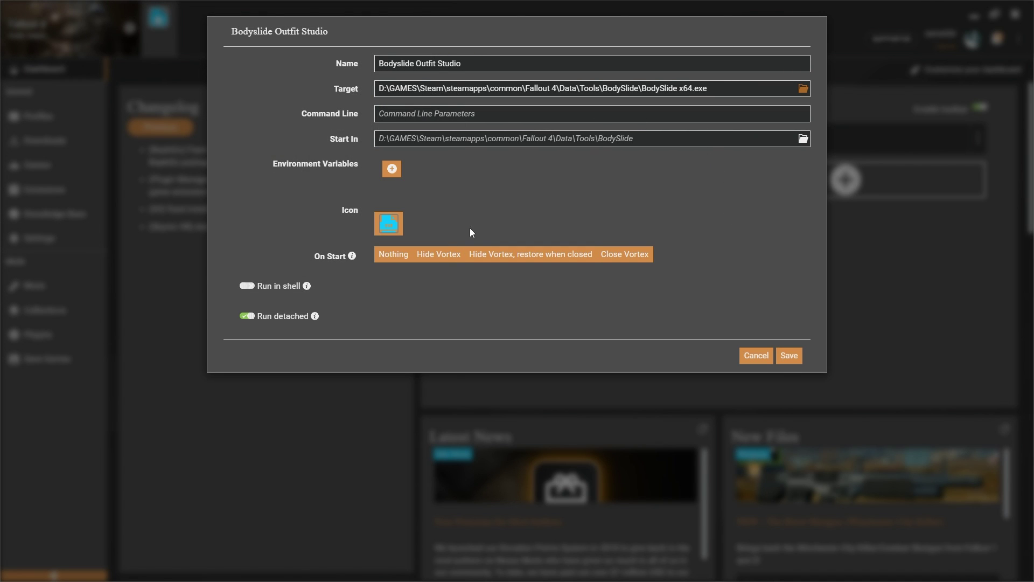
pyautogui.click(788, 355)
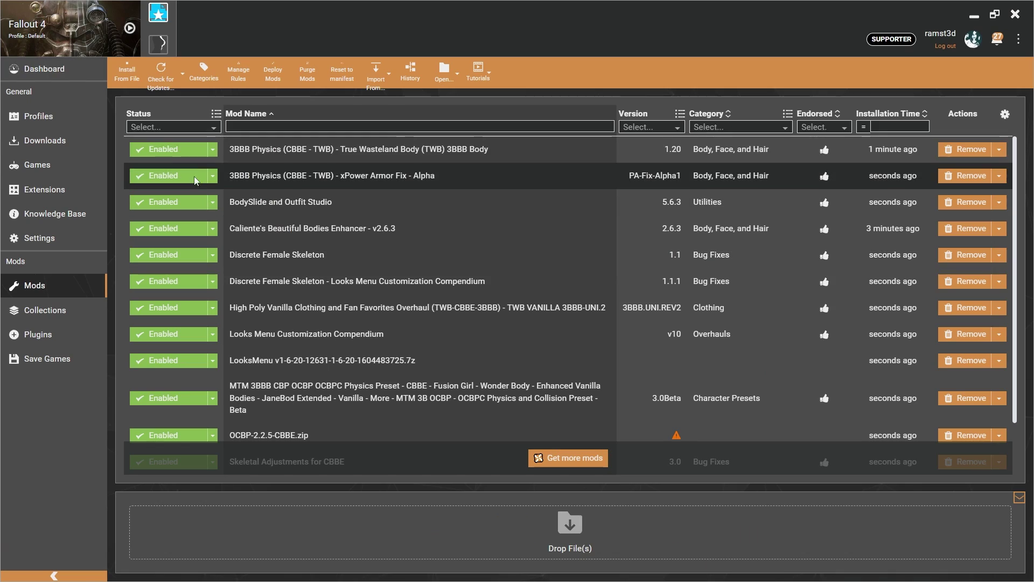
pyautogui.click(162, 46)
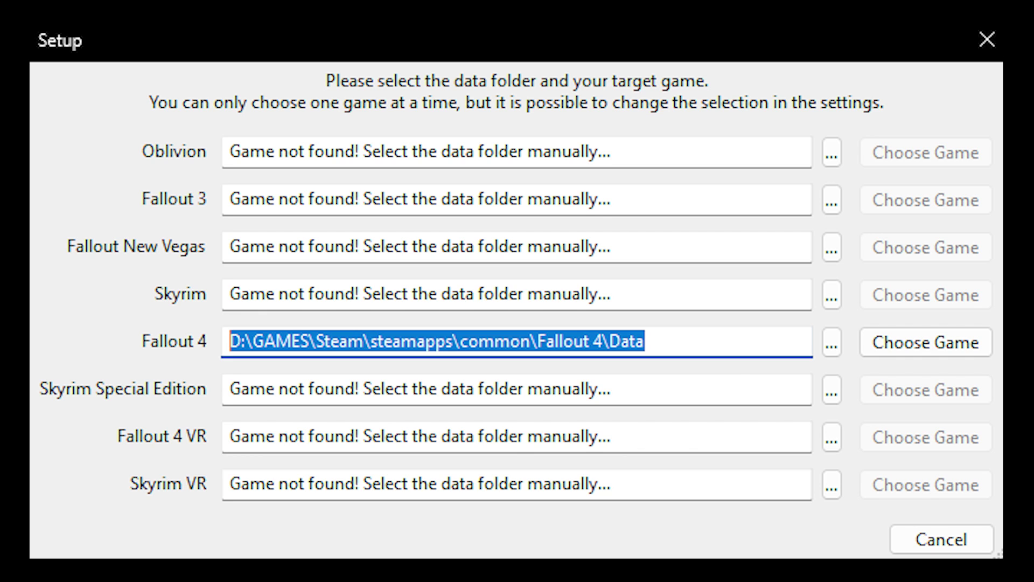
# - Accept Fallout 4 as the game, select TWB 3BBB Body, and apply the .aaab preset
pyautogui.press('Return')
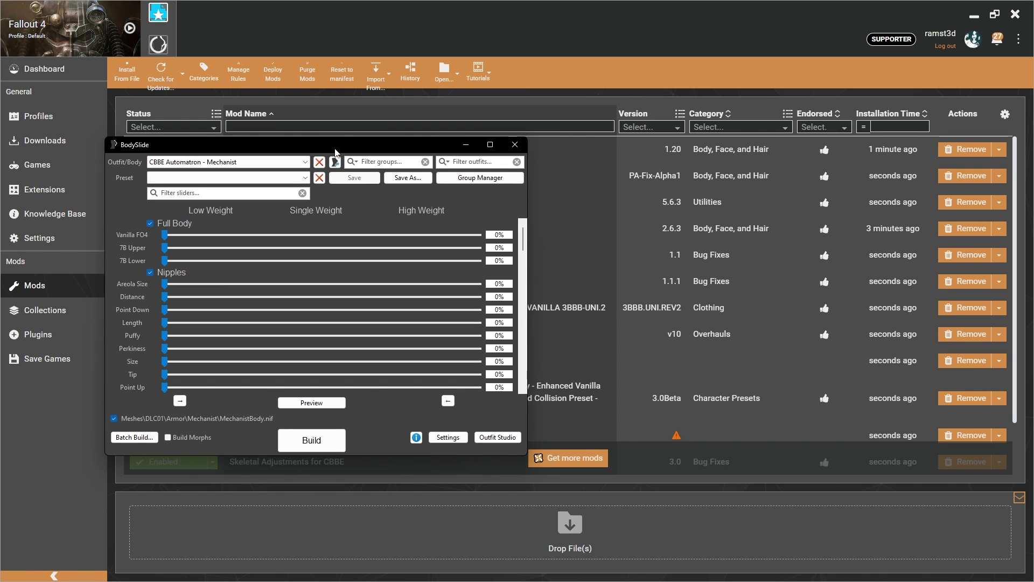
pyautogui.moveTo(335, 153); pyautogui.dragTo(588, 109)
pyautogui.click(485, 119)
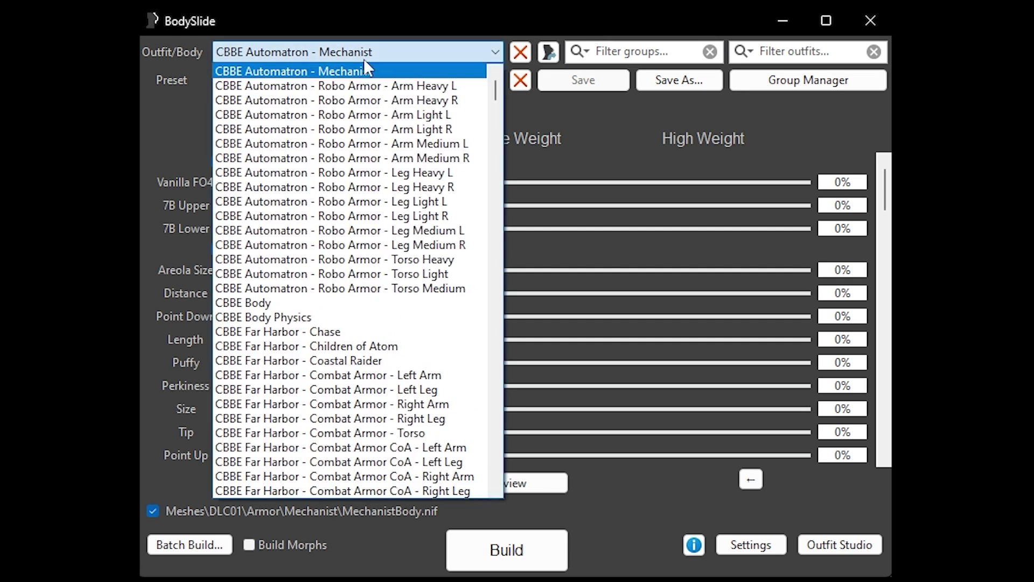
pyautogui.scroll(-20, 372, 161)
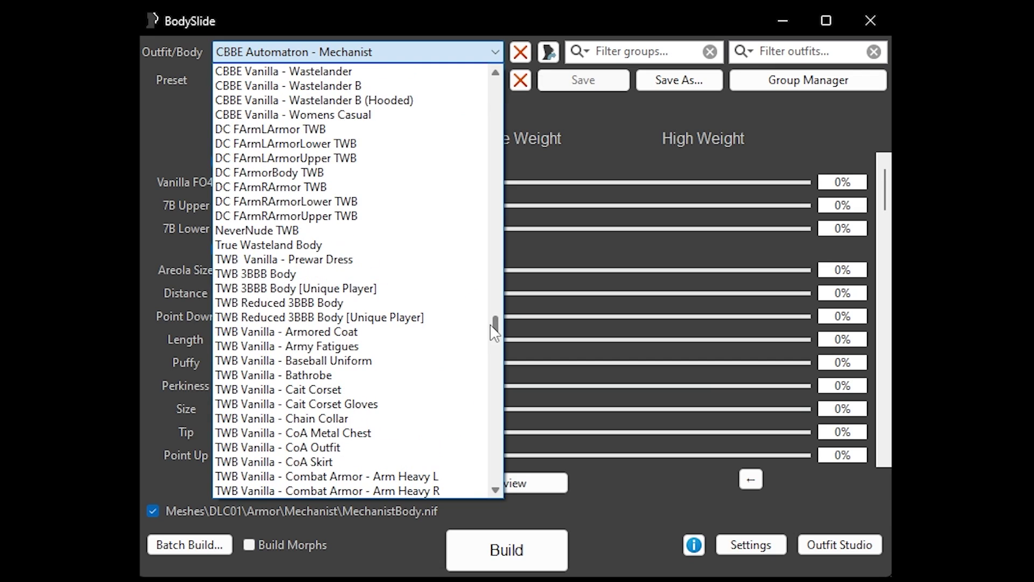
pyautogui.click(361, 274)
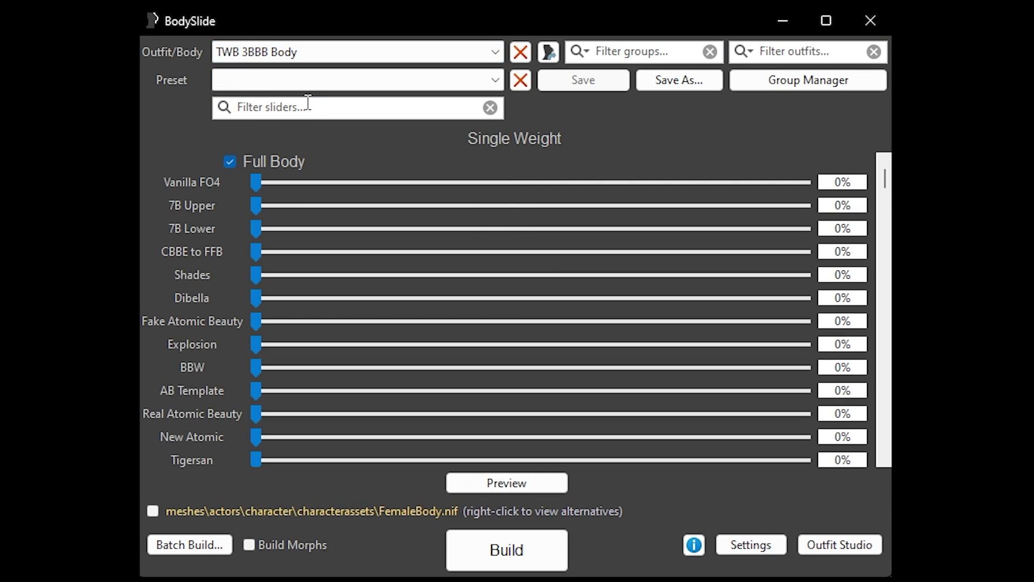
pyautogui.click(314, 83)
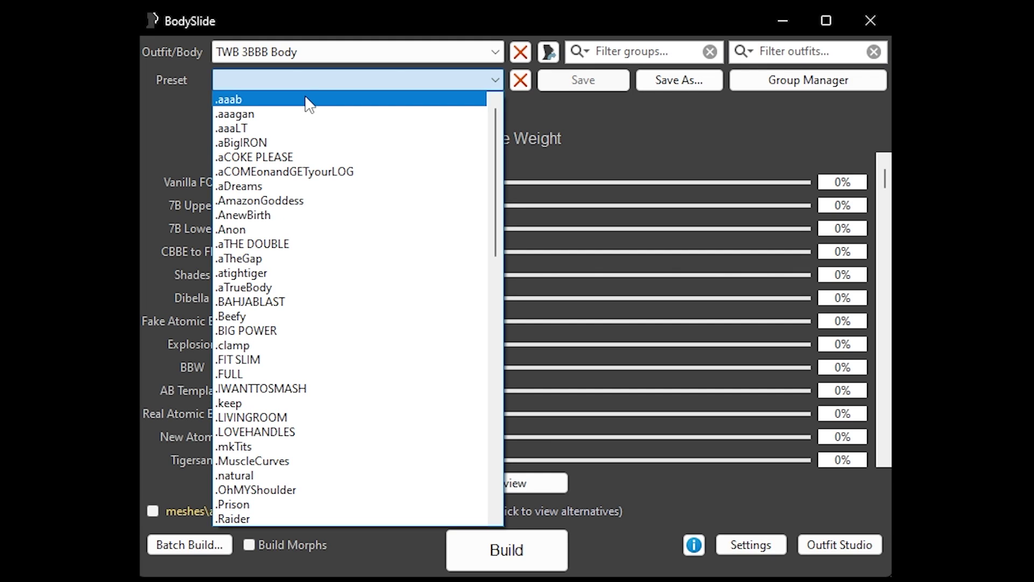
pyautogui.click(309, 101)
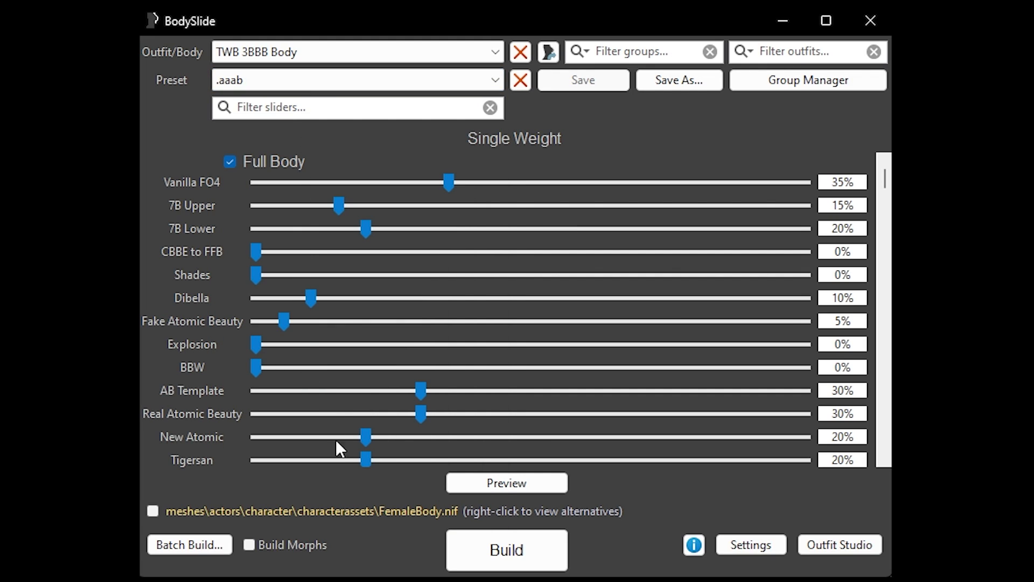
# - Build the TWB 3BBB Body with Build Morphs on, then open Choose groups from the group filter
pyautogui.click(288, 545)
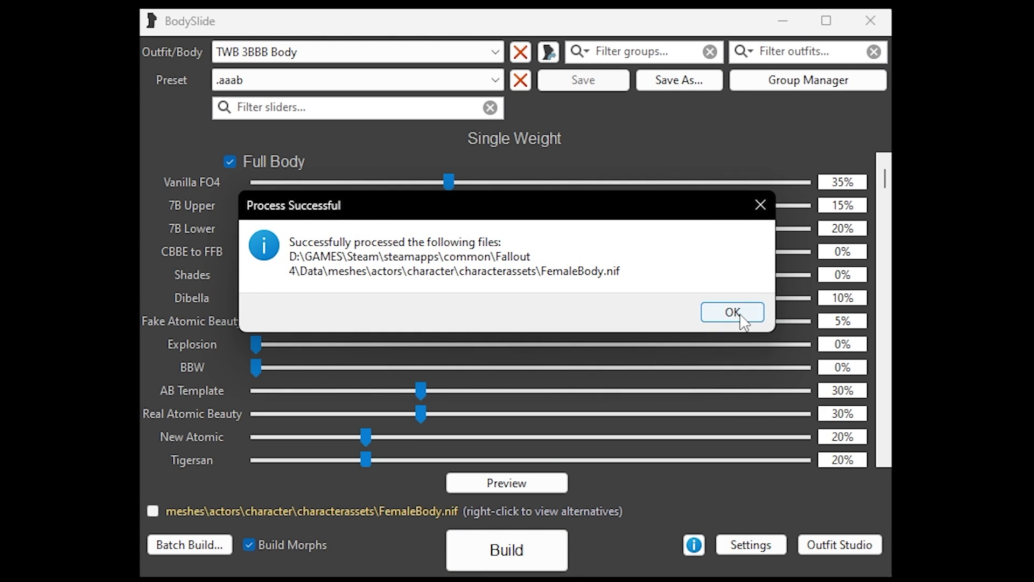
pyautogui.click(739, 310)
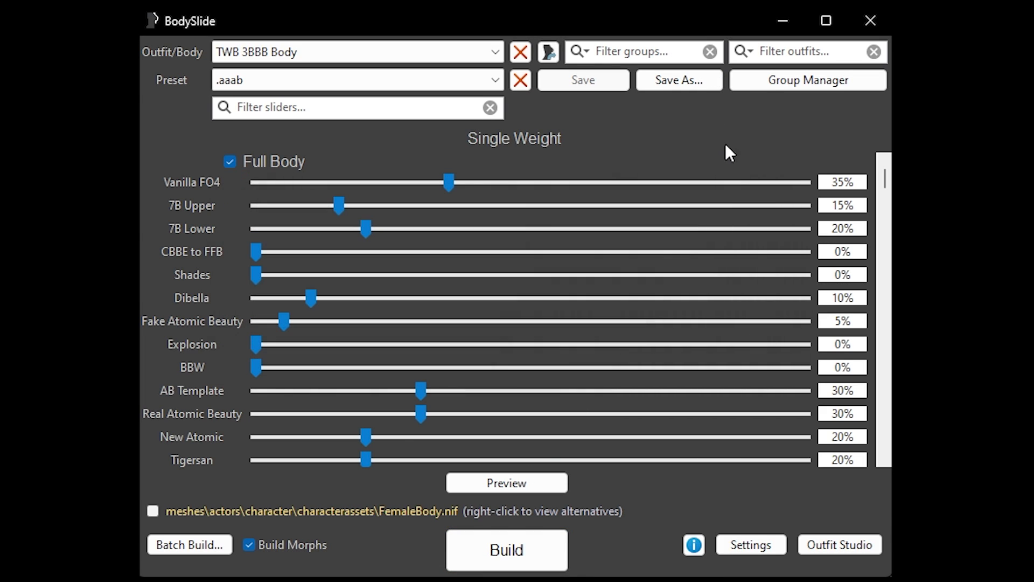
pyautogui.click(590, 49)
pyautogui.click(625, 81)
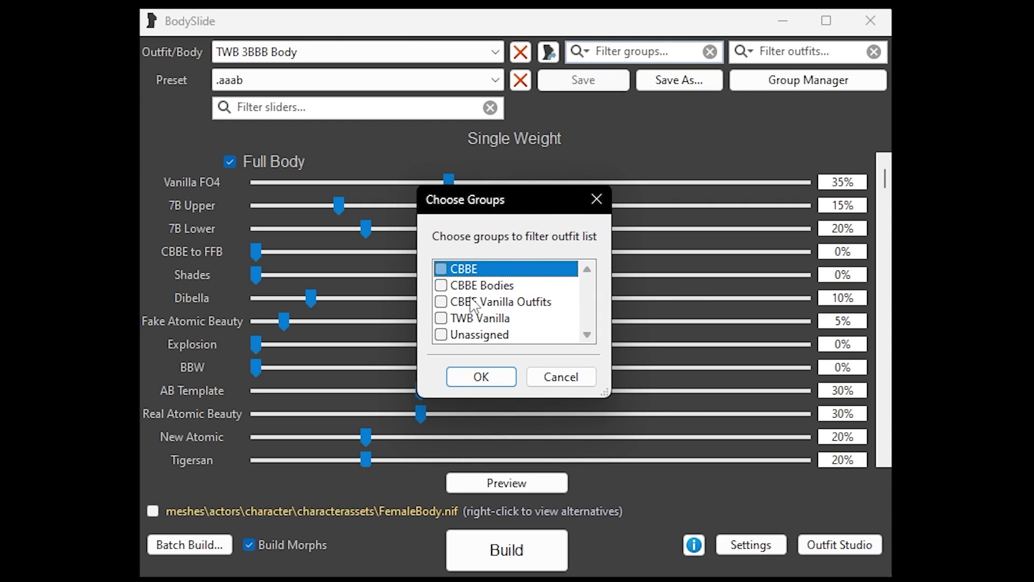
# - Filter outfits to the TWB Vanilla group and batch-build all of them
pyautogui.click(481, 376)
pyautogui.click(206, 542)
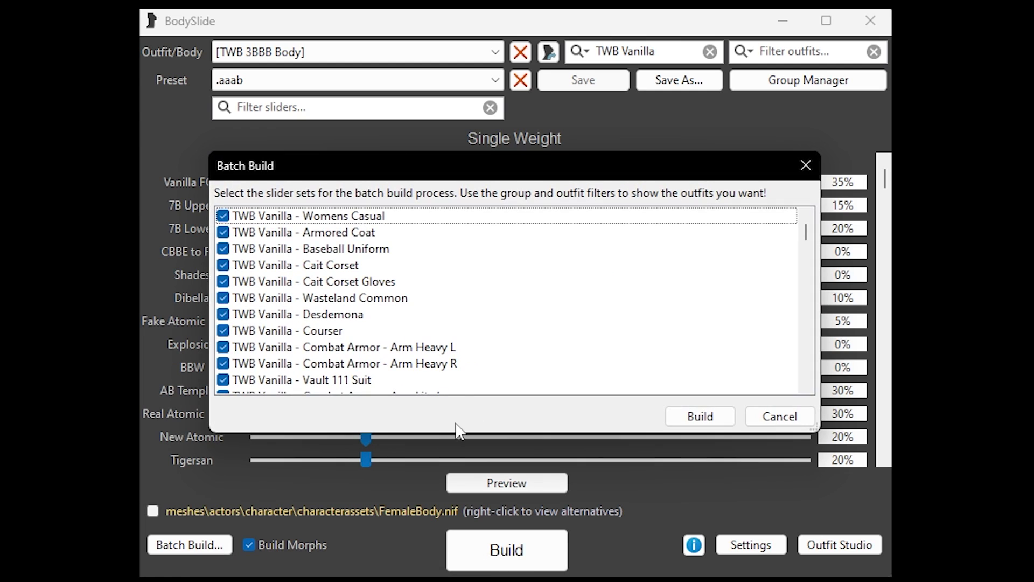
pyautogui.click(707, 417)
# - Choose the 3BBB variant for each conflicting output set and start processing
pyautogui.click(235, 258)
pyautogui.click(235, 334)
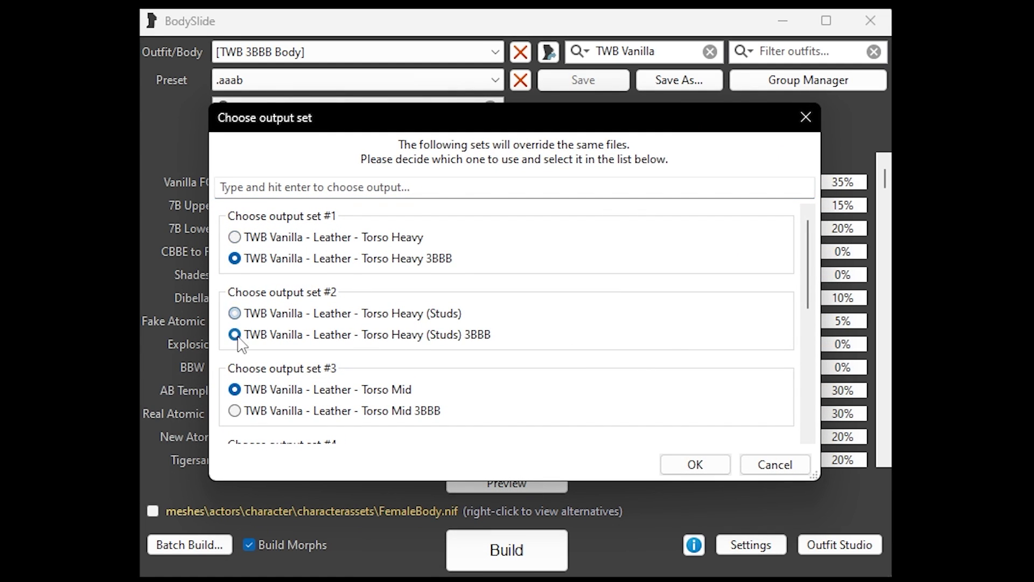
pyautogui.scroll(-1, 238, 337)
pyautogui.click(235, 351)
pyautogui.scroll(-2, 237, 384)
pyautogui.click(235, 313)
pyautogui.click(235, 389)
pyautogui.scroll(-3, 248, 391)
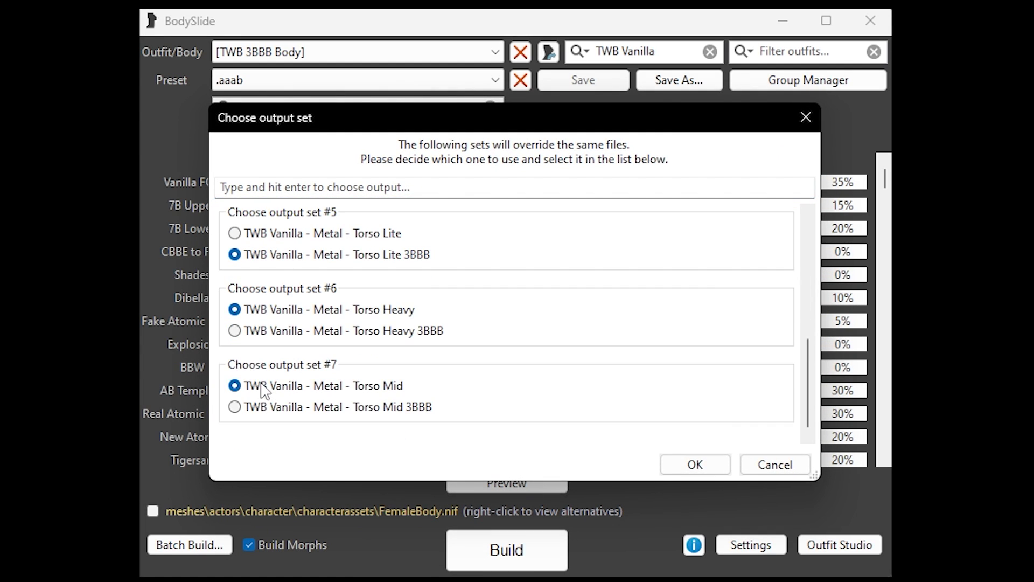
pyautogui.click(235, 406)
pyautogui.scroll(5, 663, 435)
pyautogui.click(689, 463)
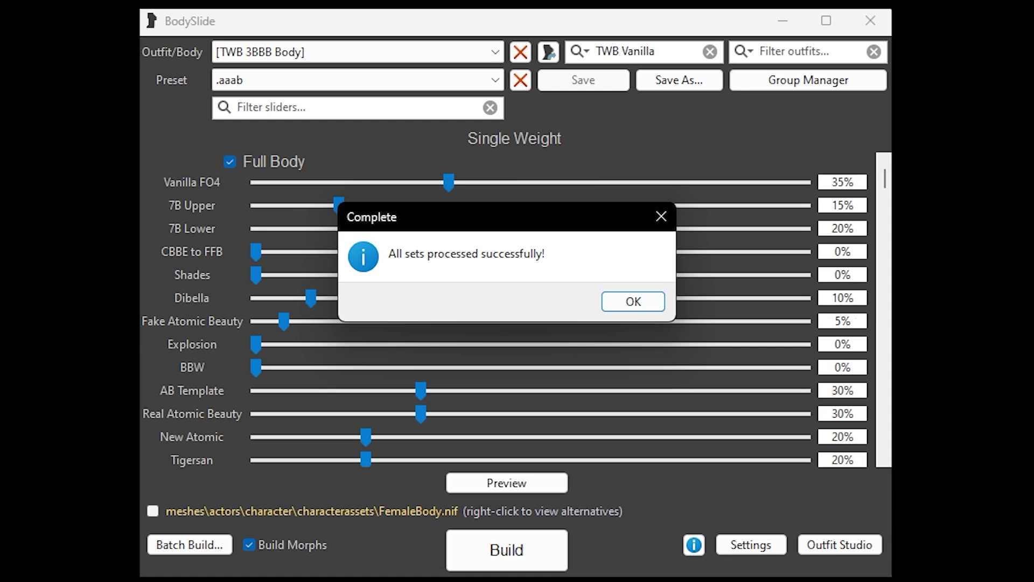
# - Dismiss the batch completion and build success messages, then close BodySlide
pyautogui.click(633, 301)
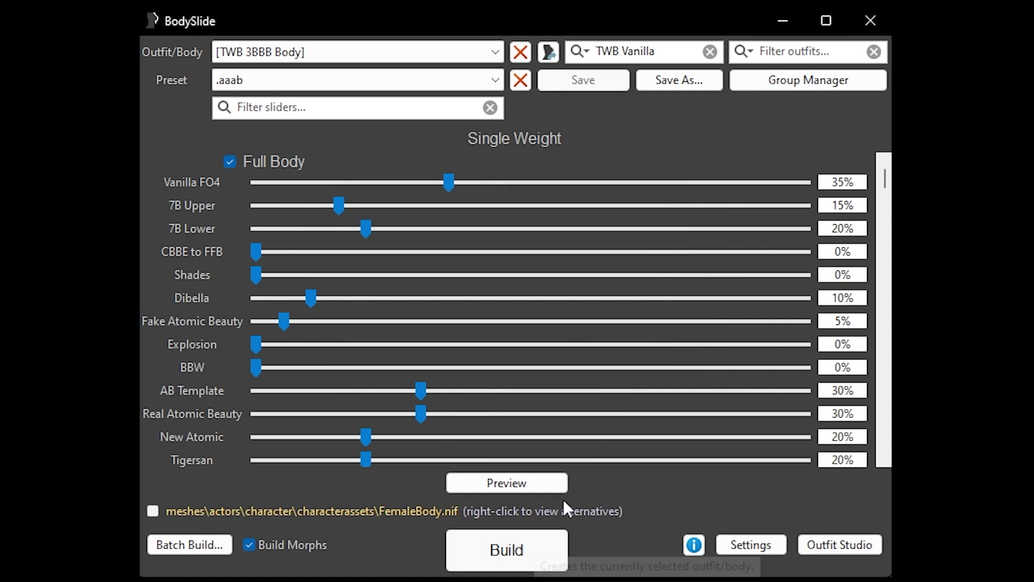
pyautogui.click(726, 310)
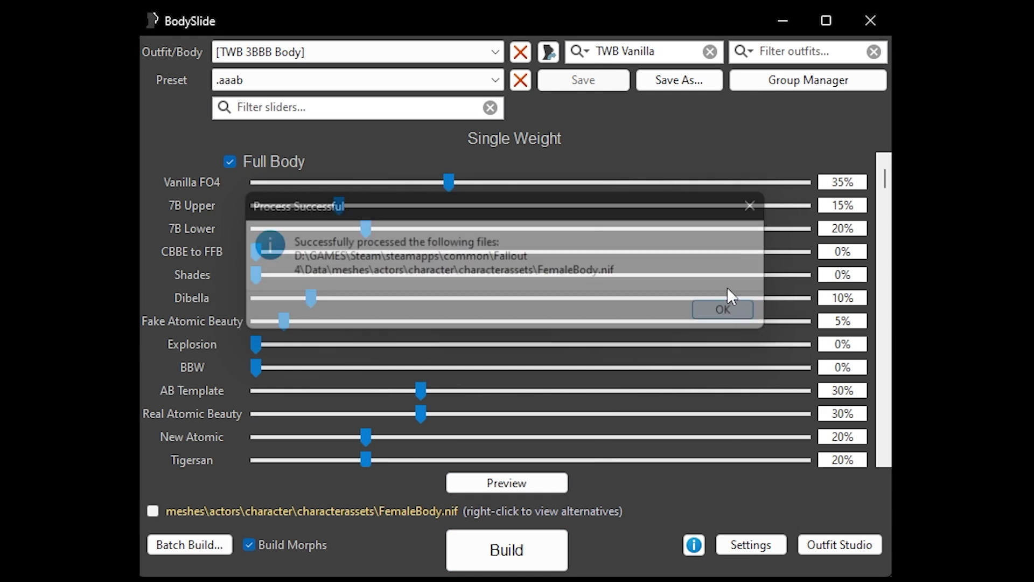
pyautogui.click(881, 14)
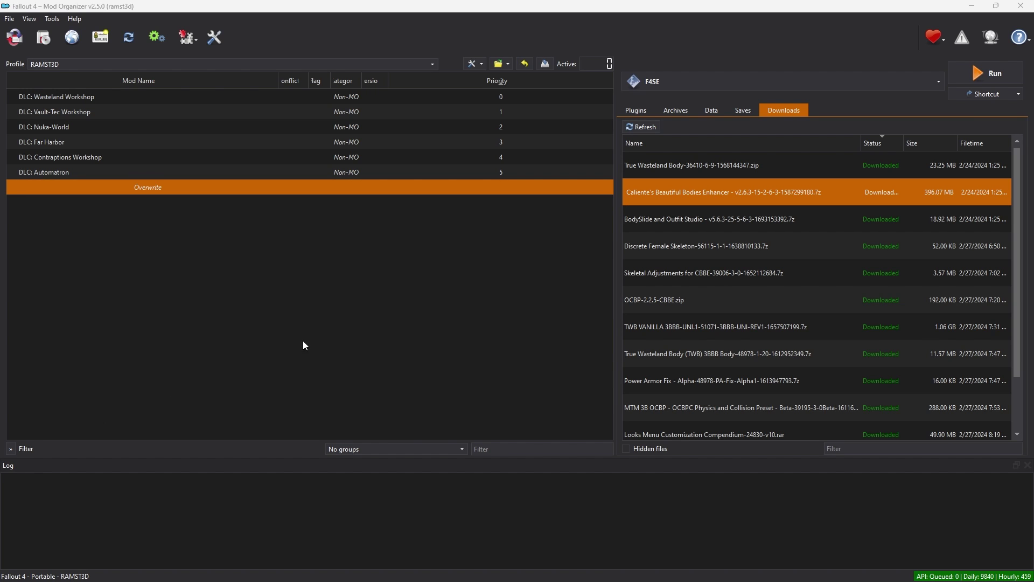
# - Install the Caliente's Beautiful Bodies Enhancer download with the Curvy body shape
pyautogui.rightClick(783, 191)
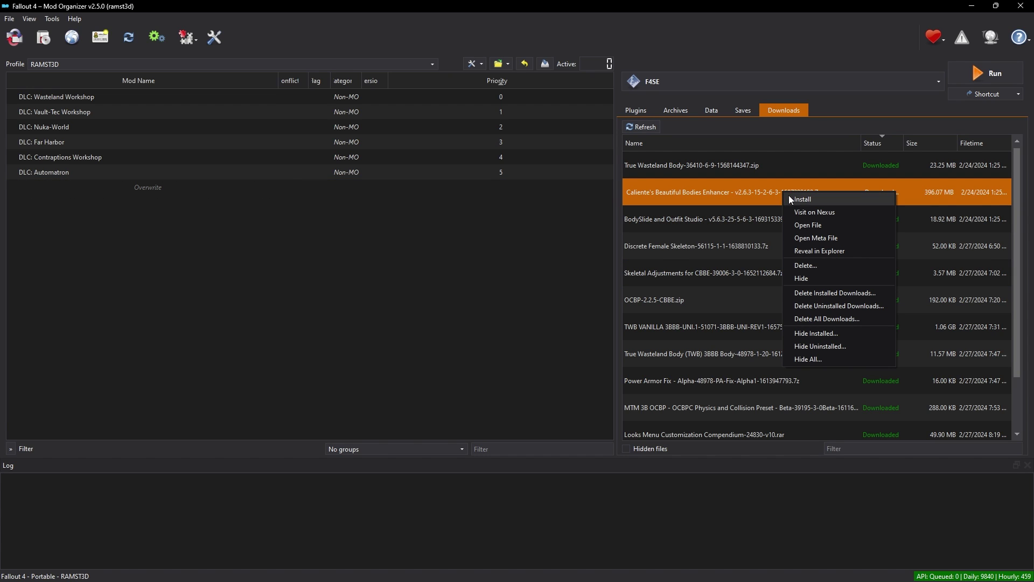
pyautogui.click(794, 199)
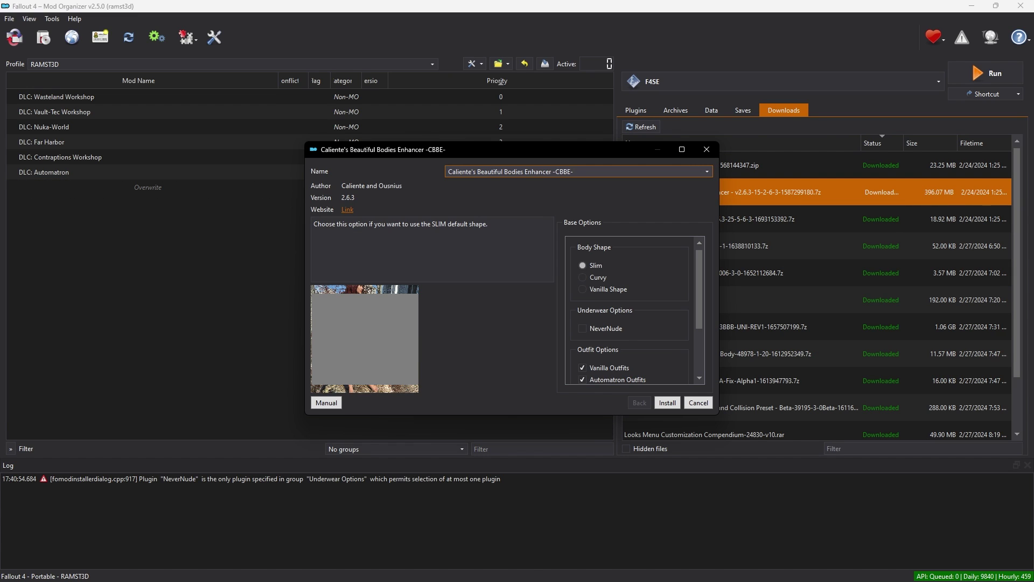
pyautogui.click(582, 278)
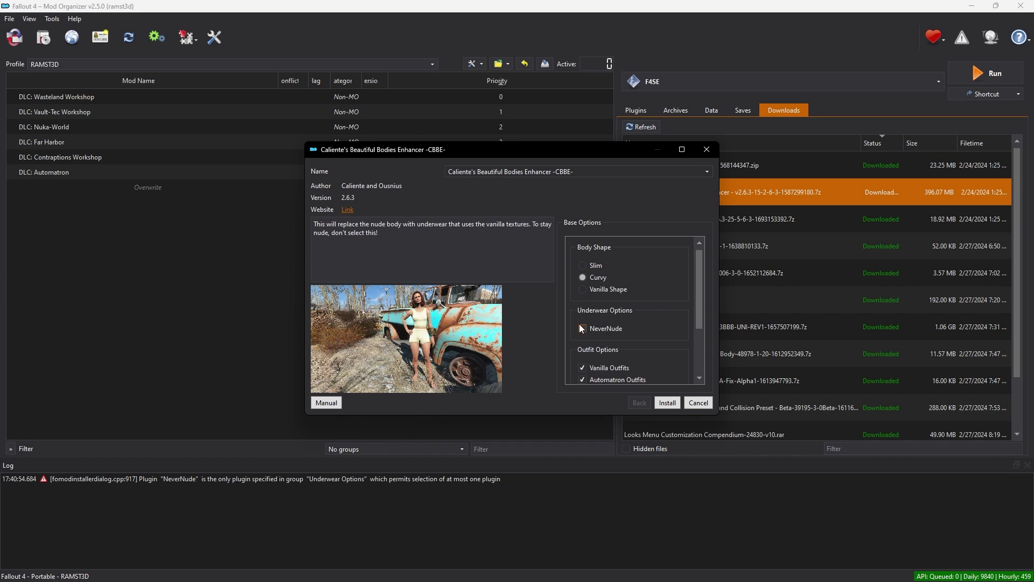
pyautogui.scroll(-3, 635, 348)
pyautogui.click(668, 402)
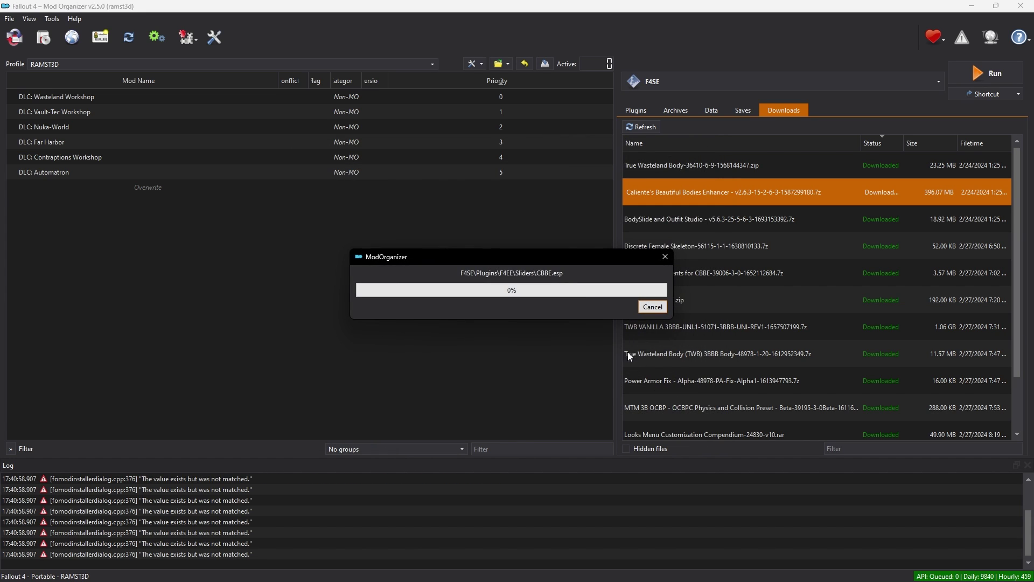
pyautogui.click(644, 211)
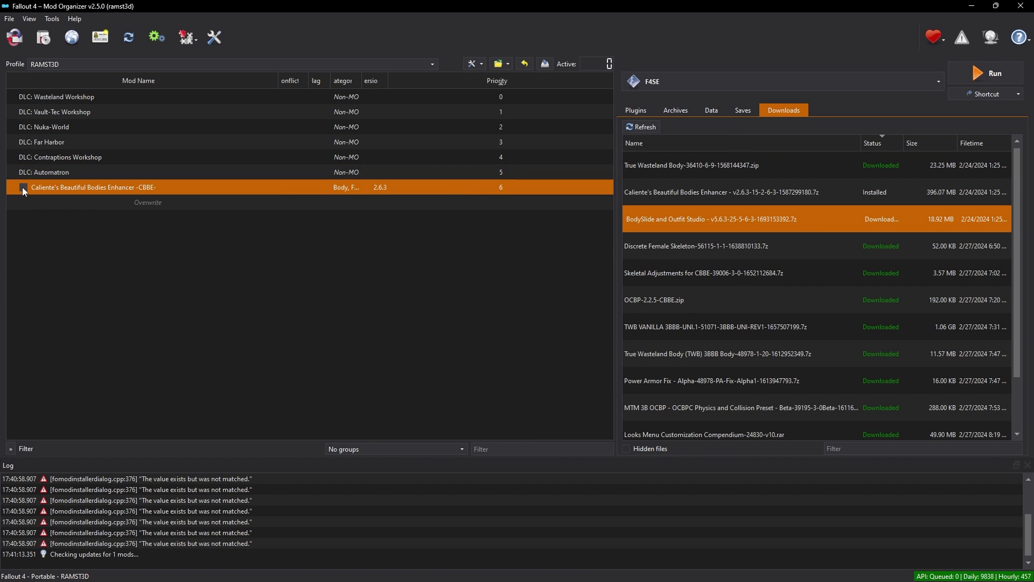
# - Install the BodySlide and Outfit Studio and True Wasteland Body downloads
pyautogui.rightClick(706, 224)
pyautogui.click(725, 230)
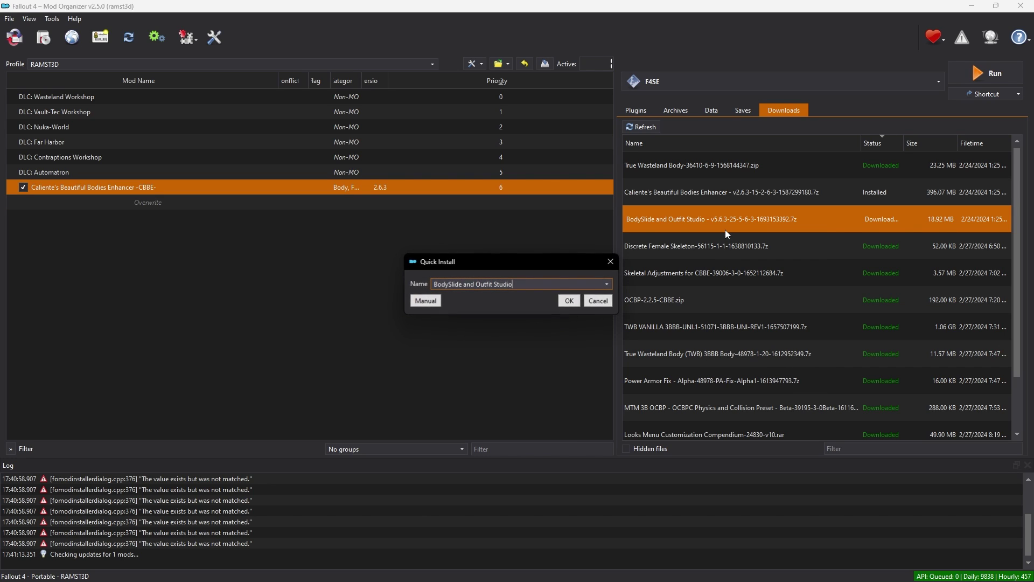
pyautogui.click(570, 303)
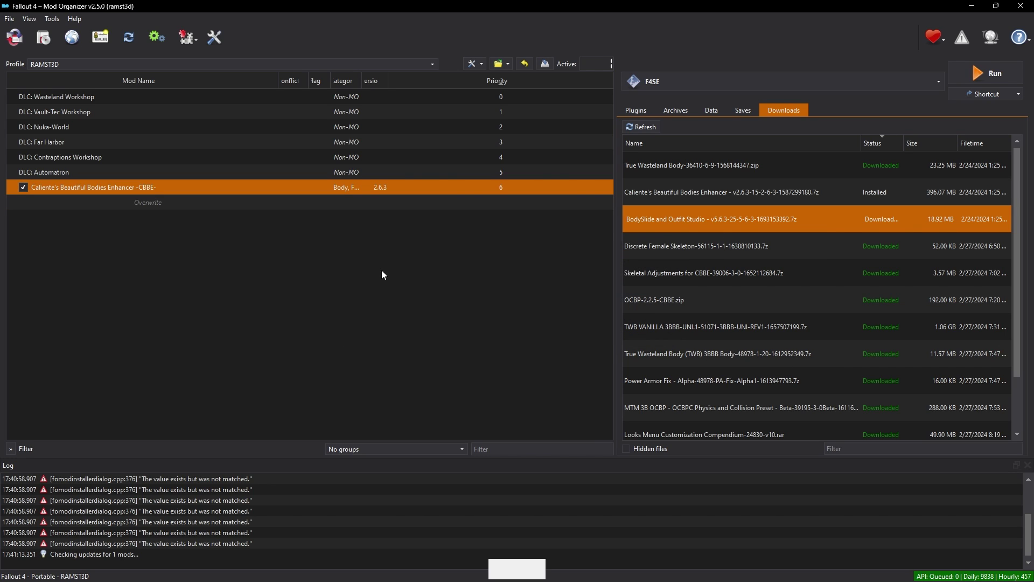
pyautogui.click(716, 172)
pyautogui.rightClick(710, 170)
pyautogui.click(727, 182)
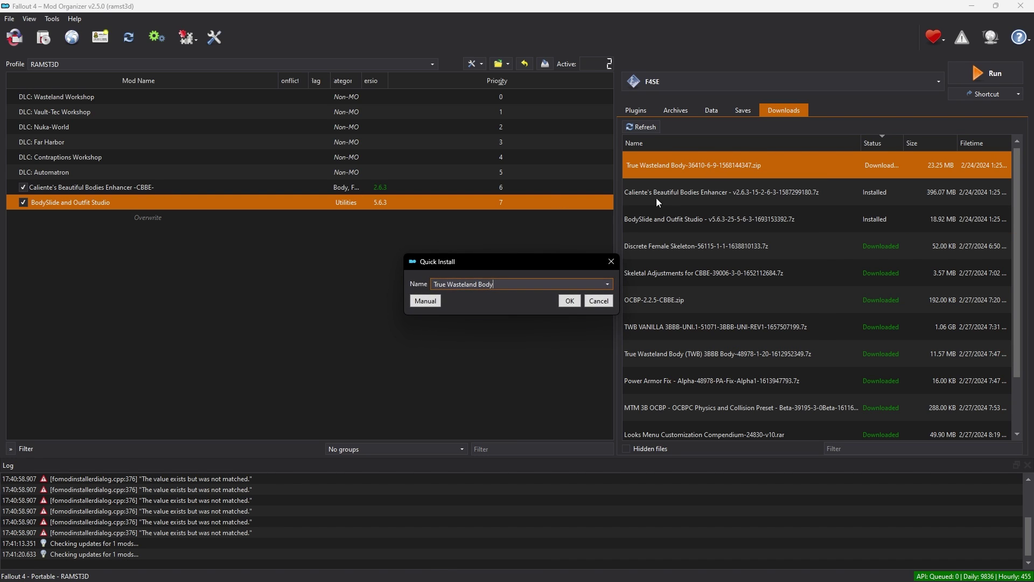
pyautogui.click(567, 302)
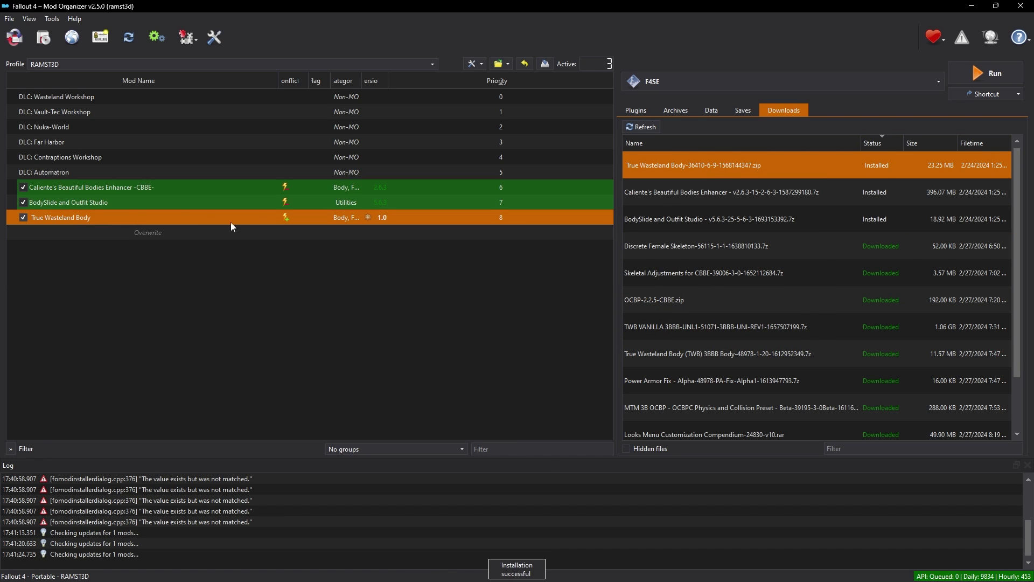
# - Install LooksMenu and Looks Menu Customization Compendium, enabling the compendium mod
pyautogui.scroll(-1, 720, 240)
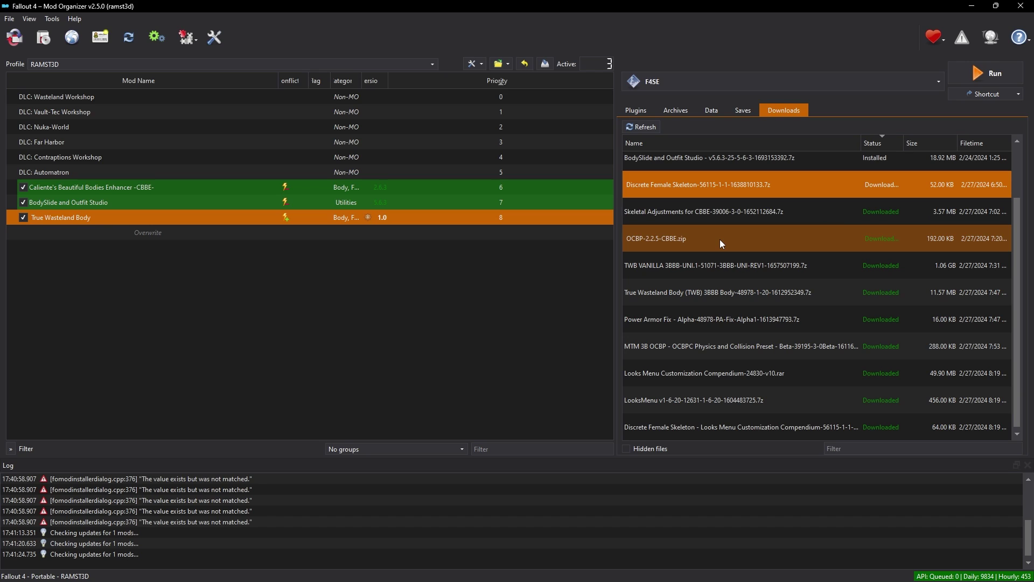
pyautogui.rightClick(723, 404)
pyautogui.click(743, 409)
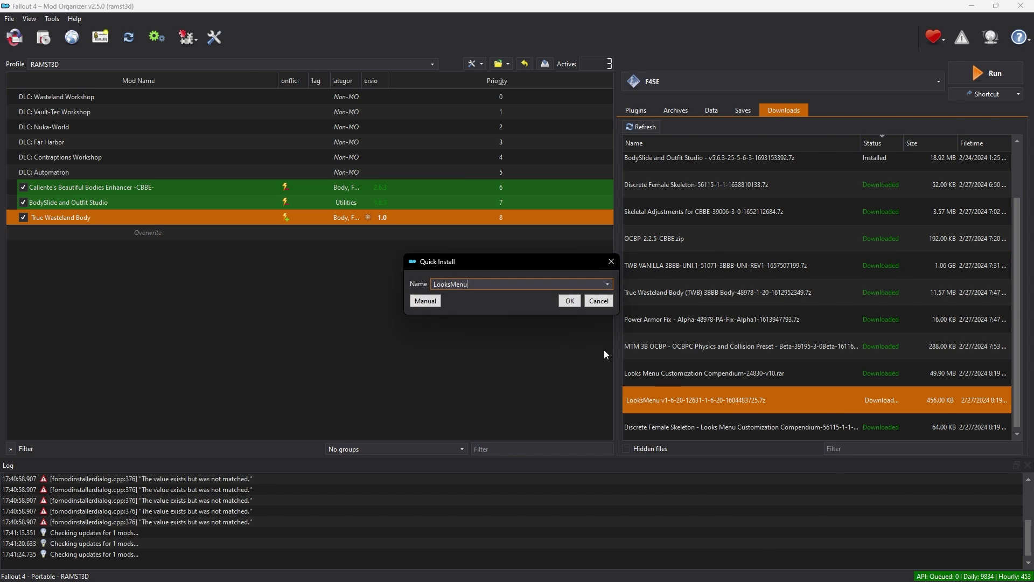
pyautogui.click(568, 302)
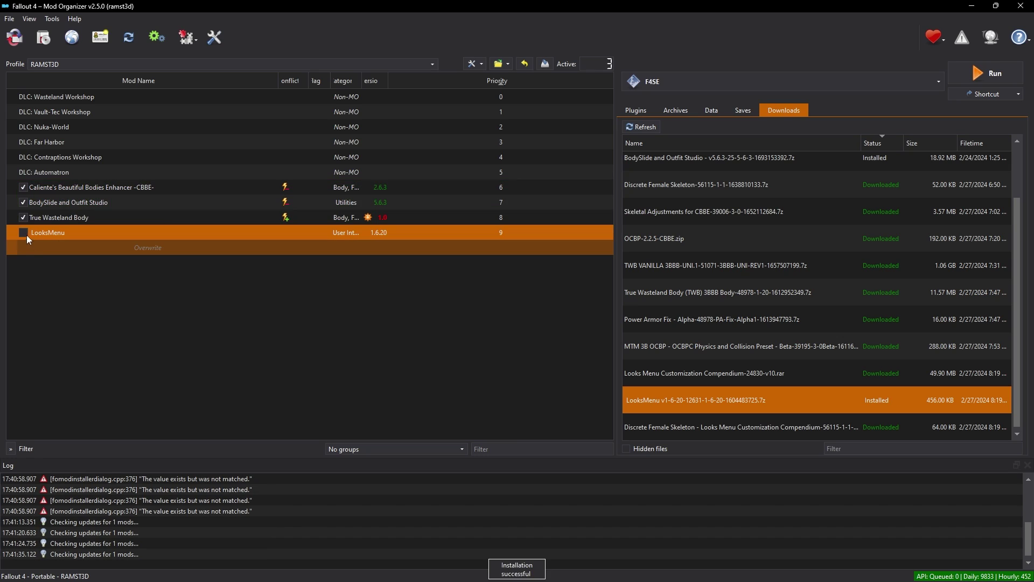
pyautogui.rightClick(705, 369)
pyautogui.click(725, 377)
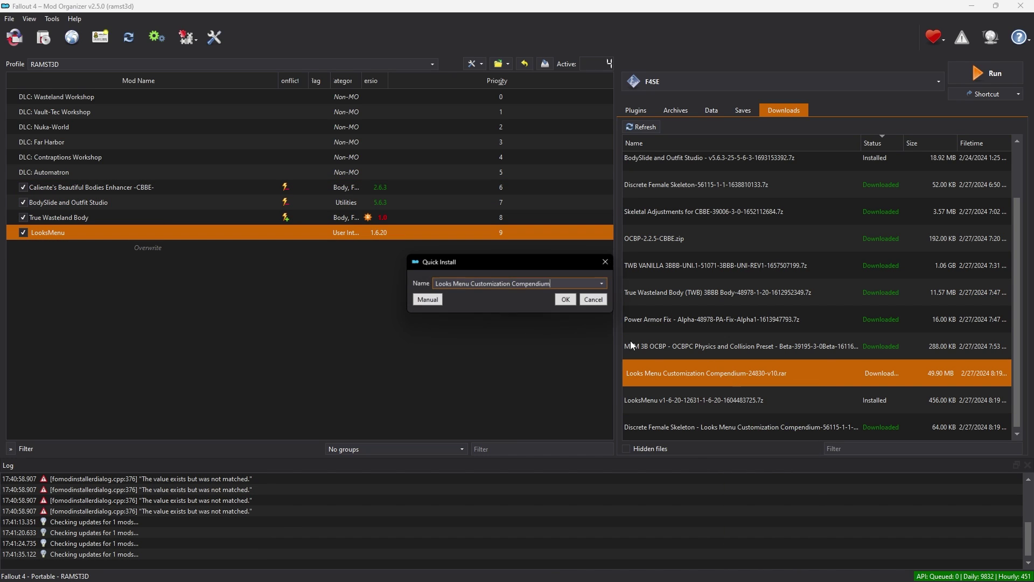
pyautogui.click(571, 302)
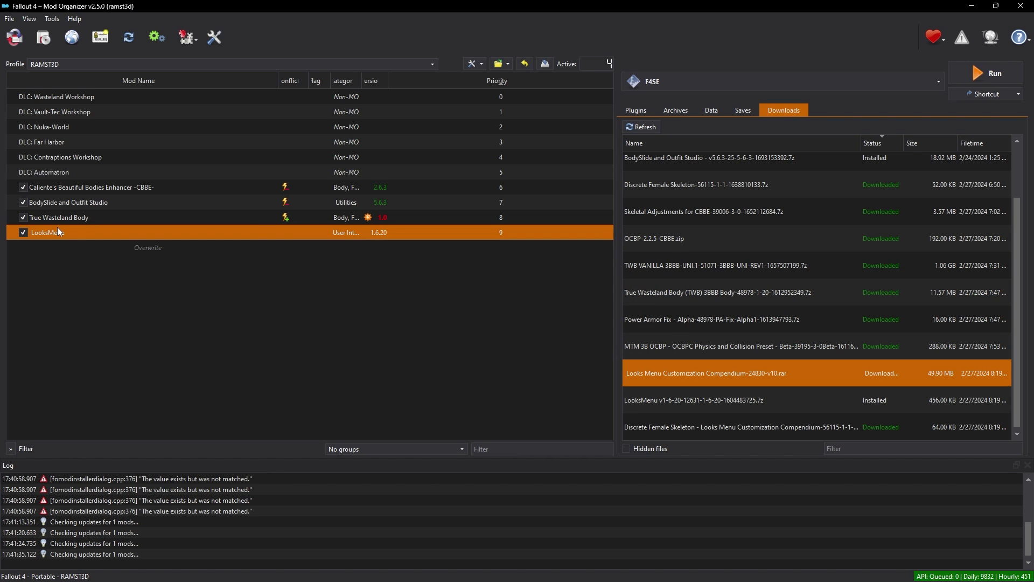
pyautogui.click(23, 248)
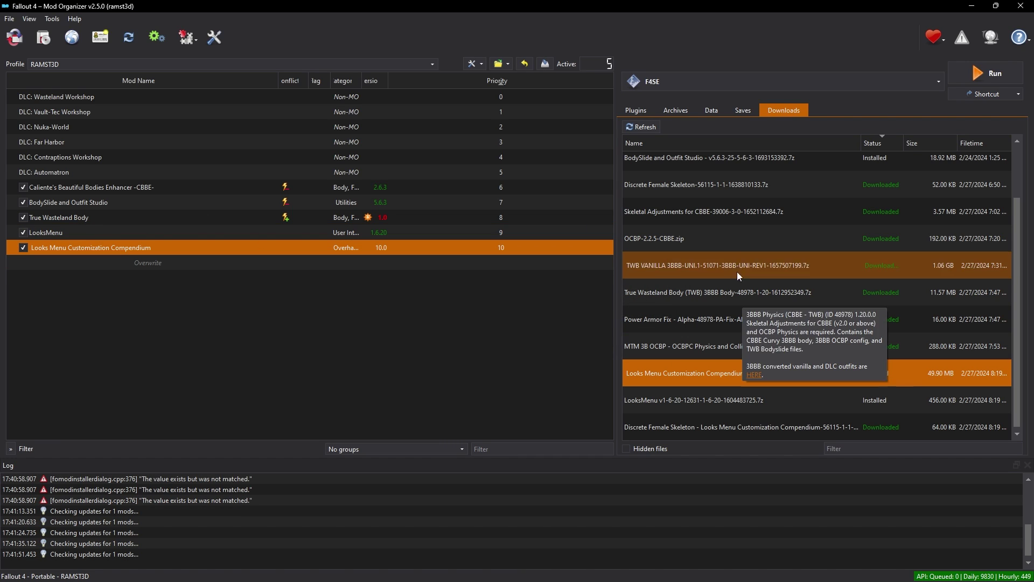
# - Install and enable the Discrete Female Skeleton (DFS) mod
pyautogui.rightClick(725, 189)
pyautogui.click(748, 194)
pyautogui.click(565, 302)
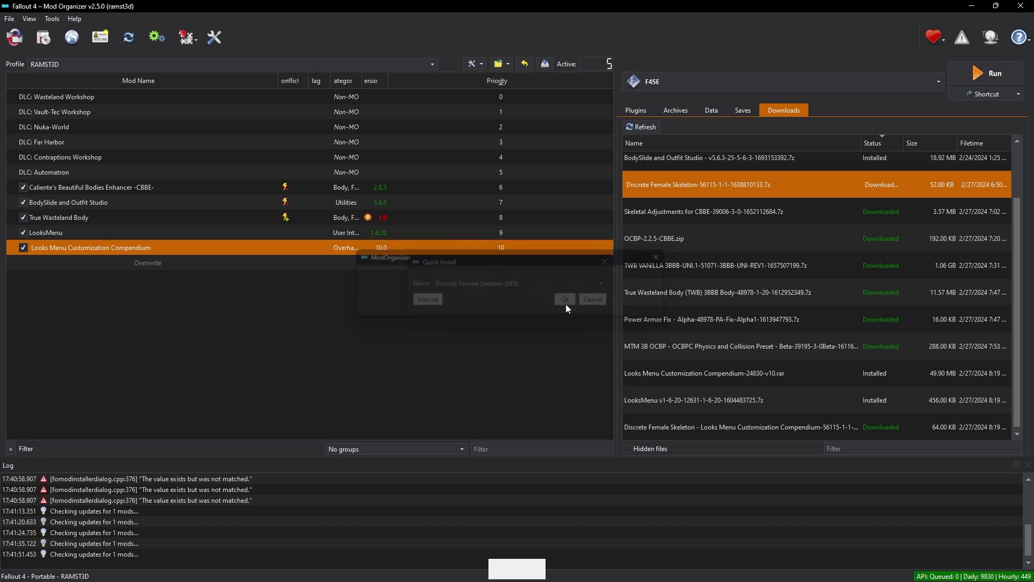
pyautogui.click(21, 262)
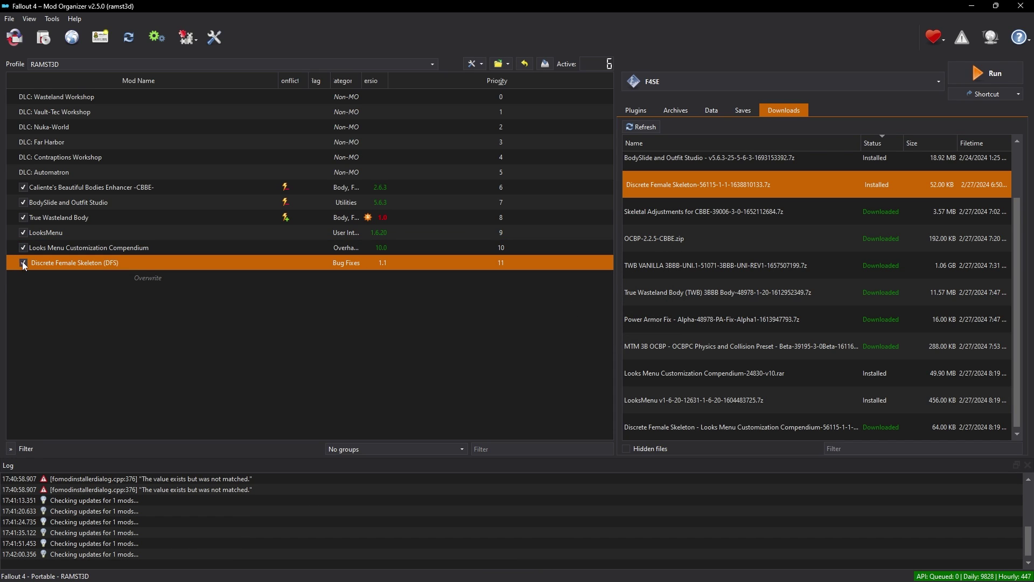
# - Install the DFS LooksMenu patch, merging it into the existing DFS mod
pyautogui.rightClick(787, 418)
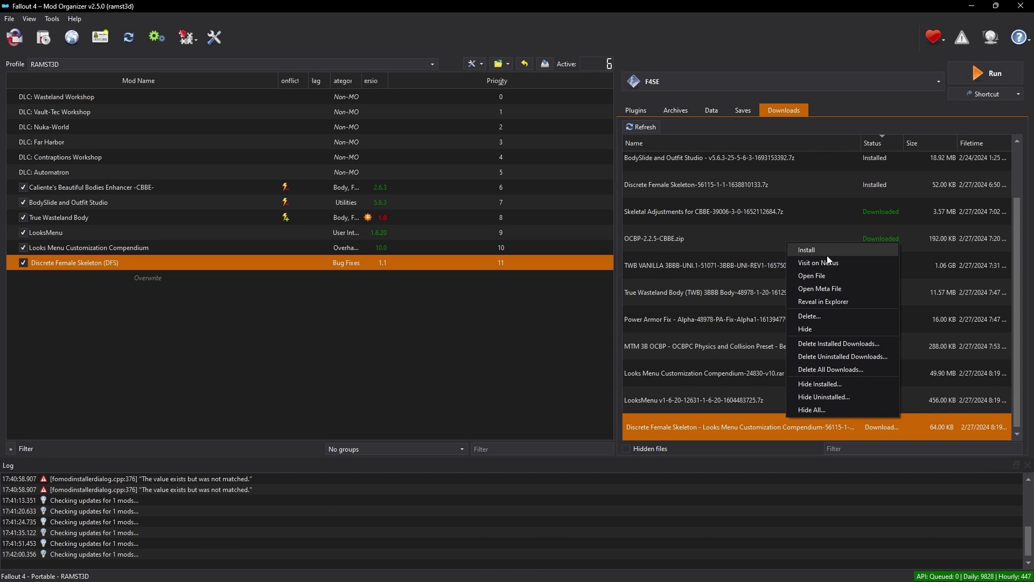
pyautogui.click(803, 250)
pyautogui.click(619, 301)
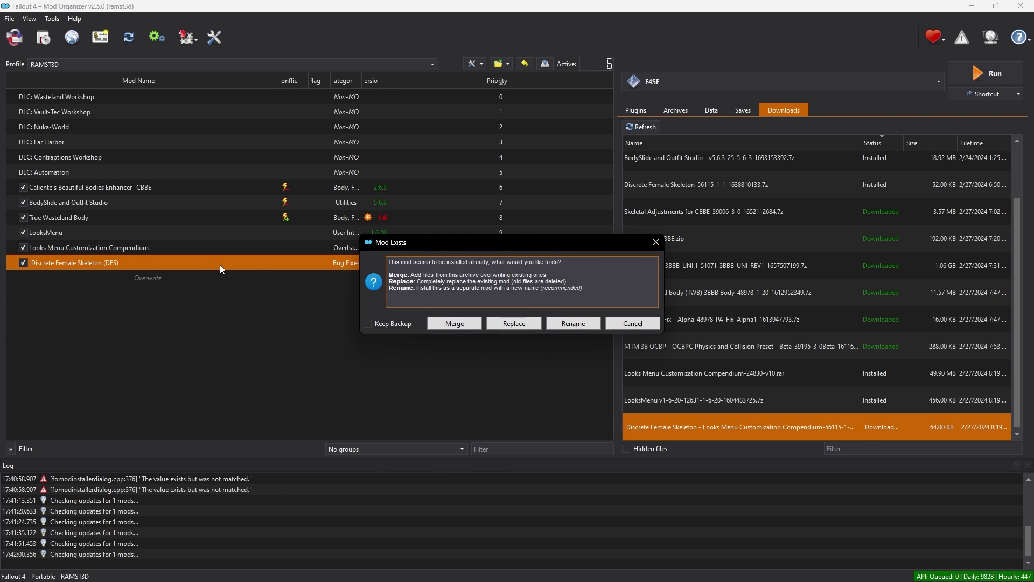
pyautogui.click(454, 323)
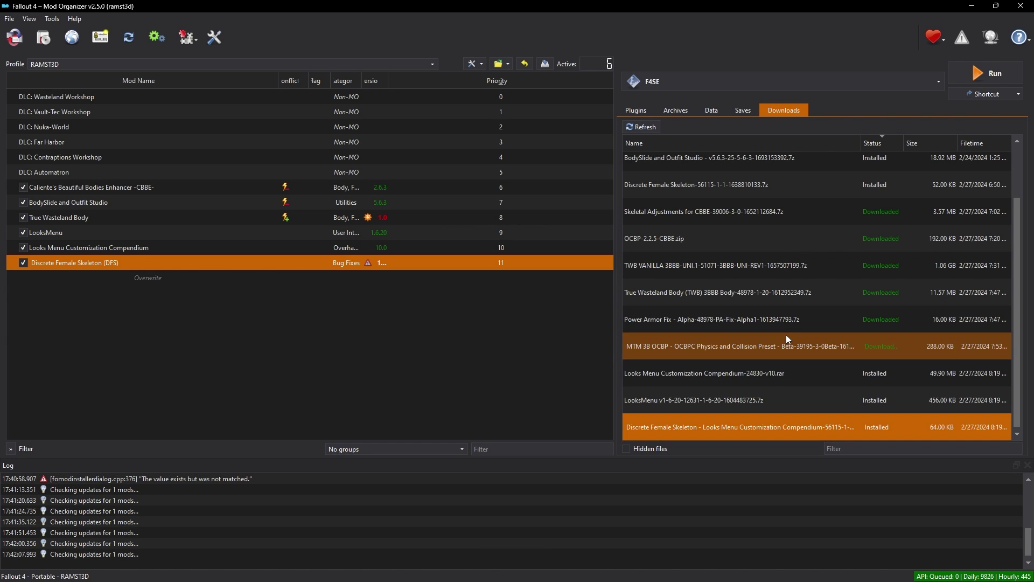
# - Install Skeletal Adjustments for CBBE with DFS, Knee Fix - Type 2, Round Bottoms and Girly legs
pyautogui.rightClick(717, 214)
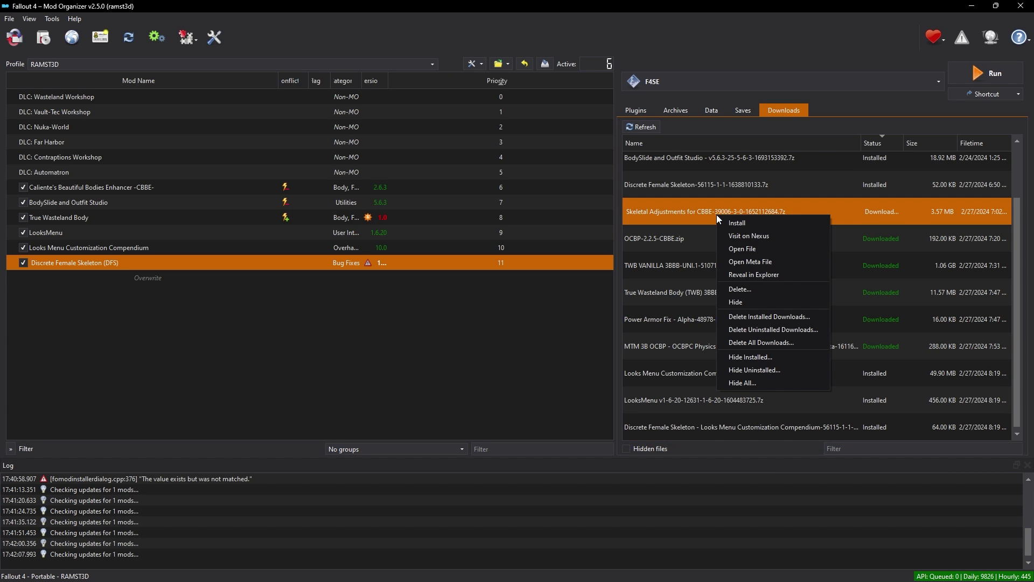
pyautogui.click(741, 223)
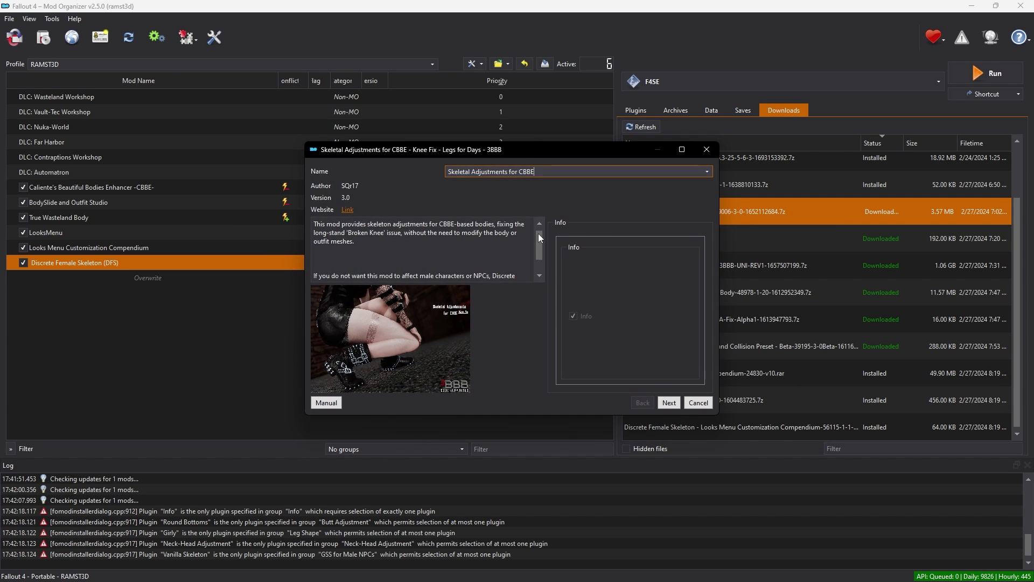
pyautogui.click(670, 403)
pyautogui.click(584, 320)
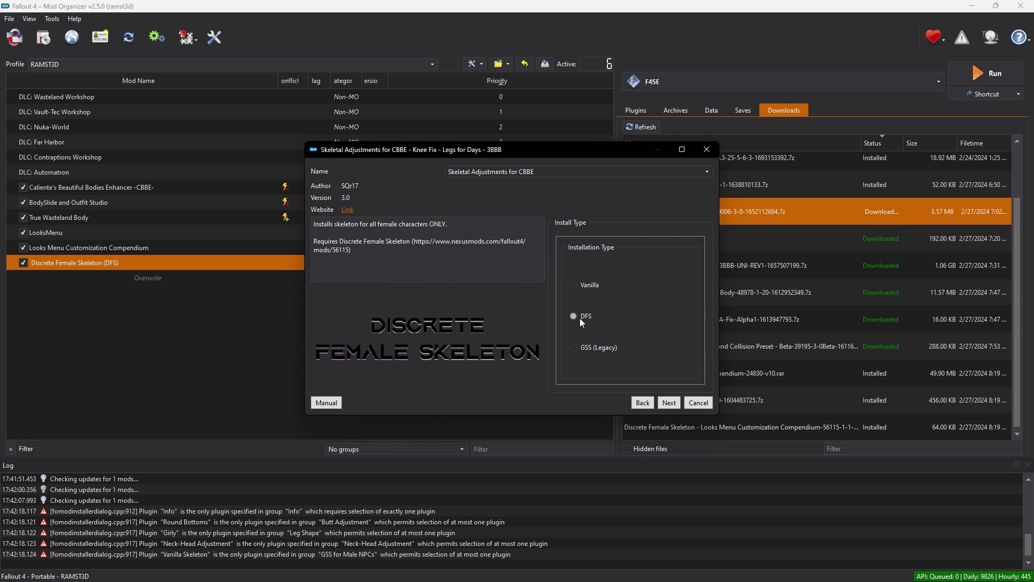
pyautogui.click(666, 401)
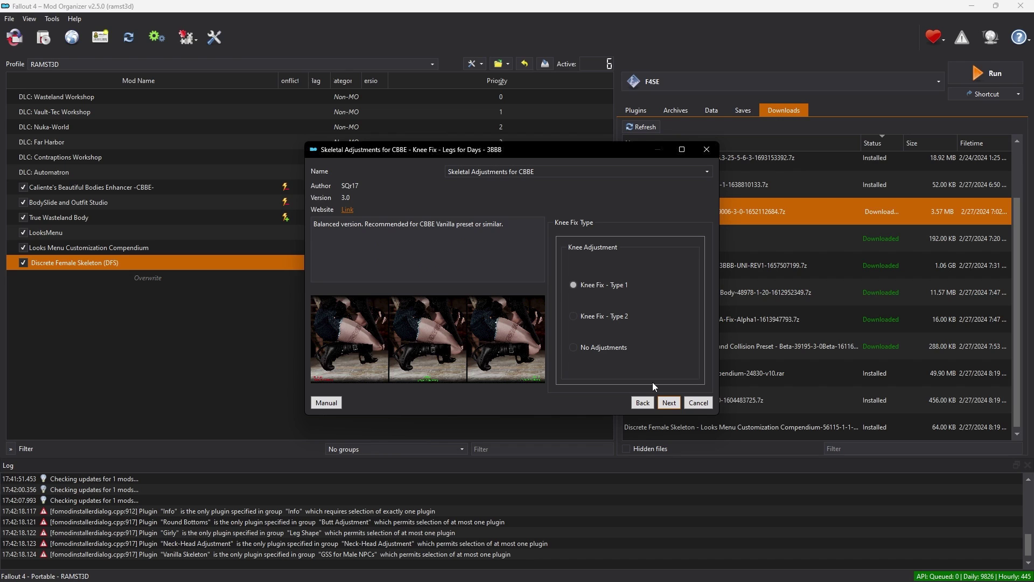
pyautogui.click(589, 318)
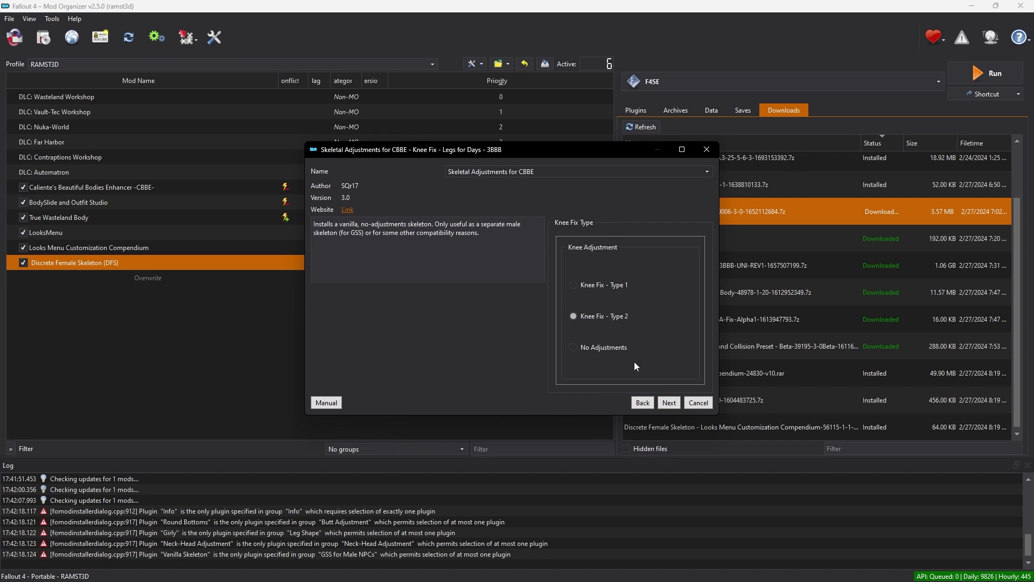
pyautogui.click(669, 402)
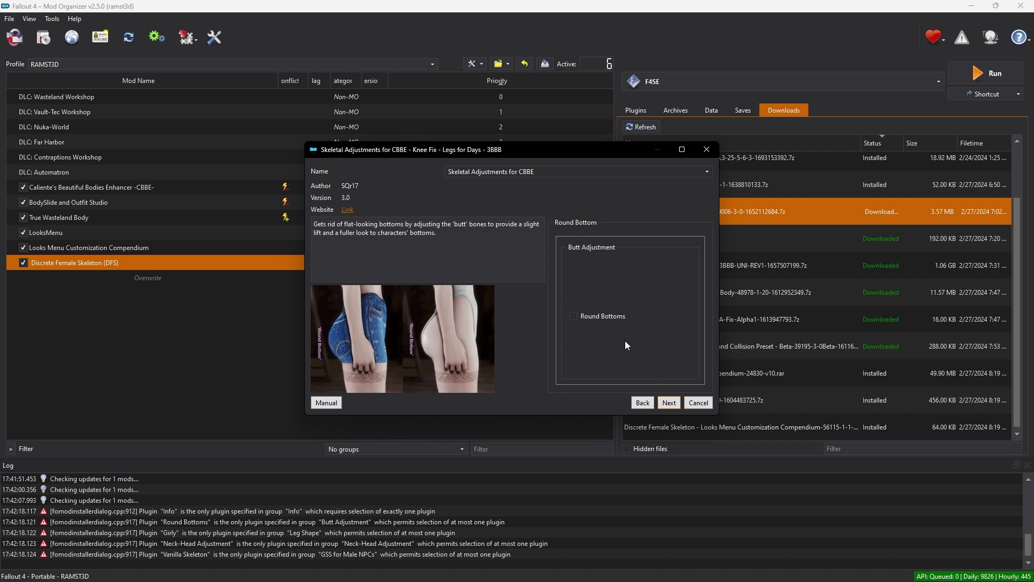
pyautogui.click(668, 403)
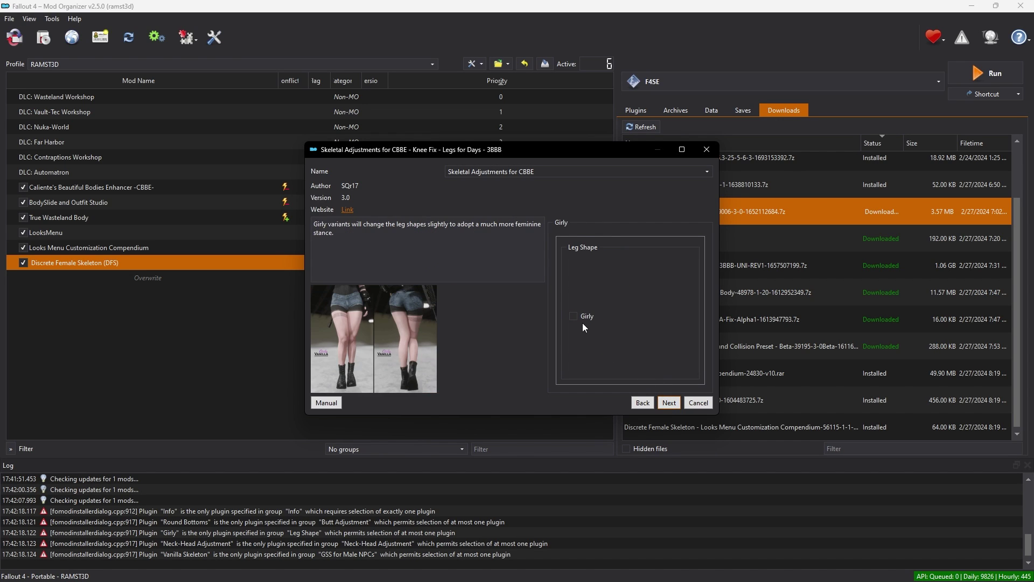
pyautogui.click(666, 402)
pyautogui.click(667, 403)
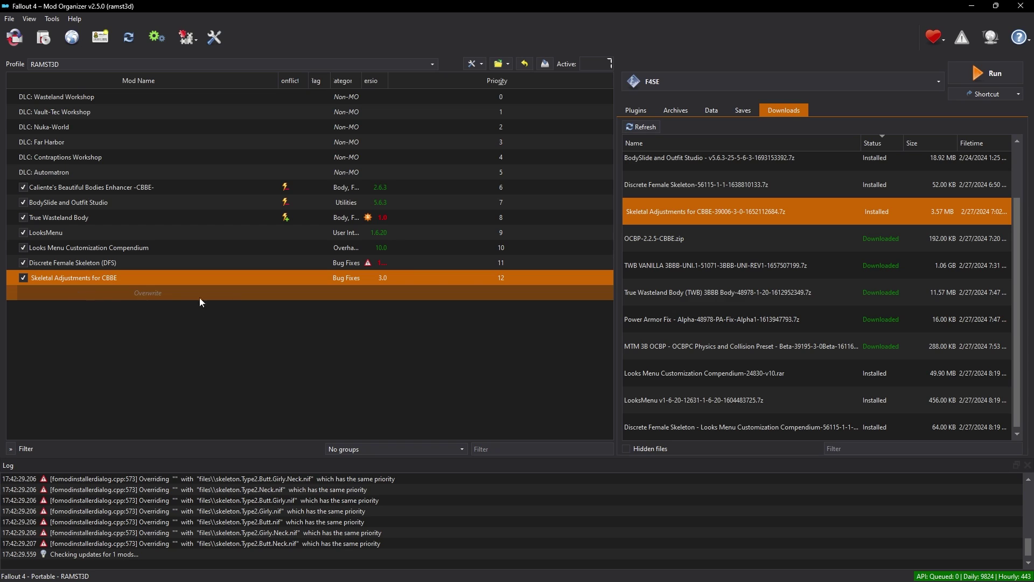
# - Install the OCBP-2.2.5-CBBE.zip download
pyautogui.rightClick(678, 235)
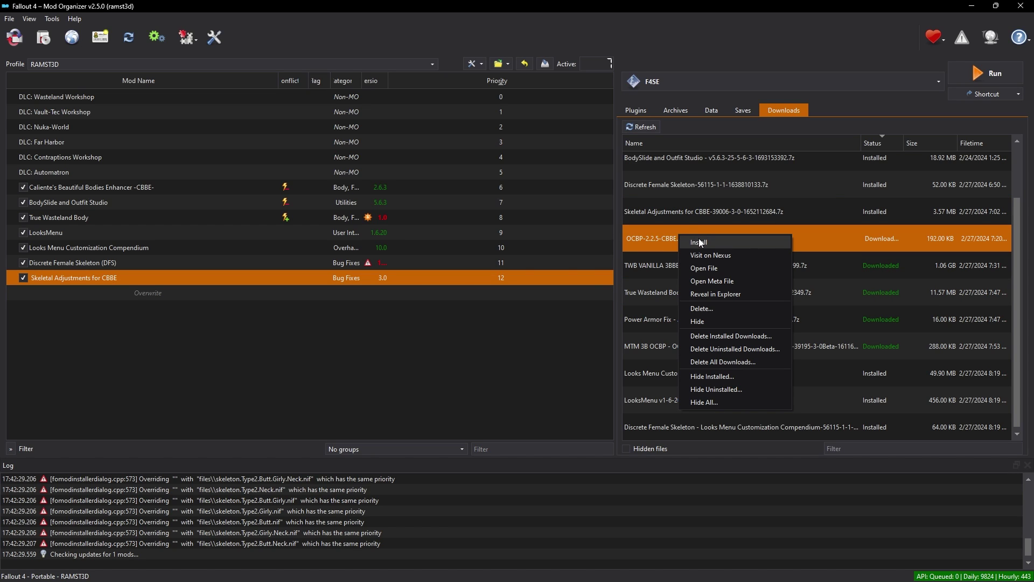
pyautogui.click(699, 241)
pyautogui.click(570, 301)
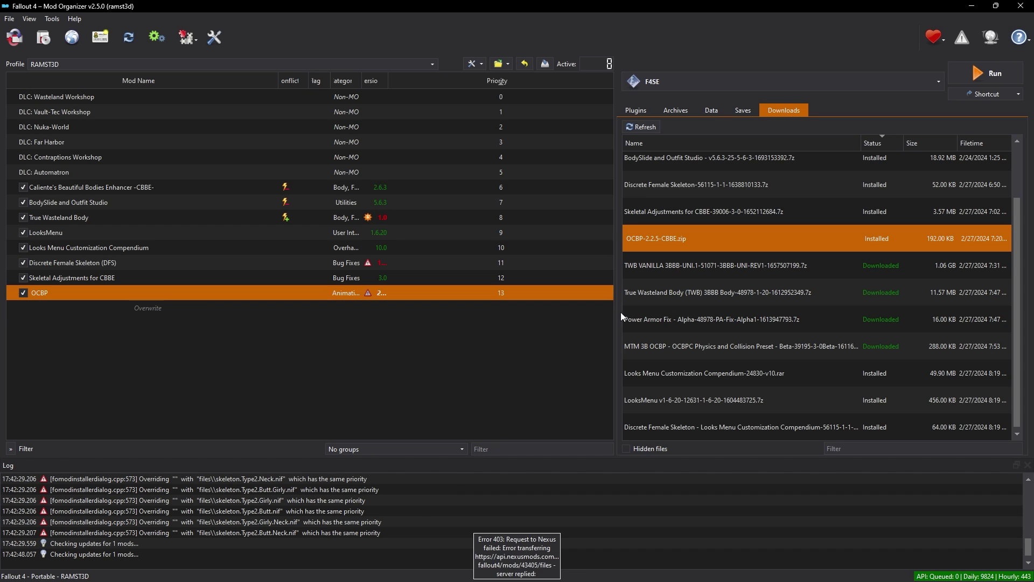
# - Install MTM 3B OCBP for CBBE with the Soft physics preset and enable it
pyautogui.rightClick(657, 342)
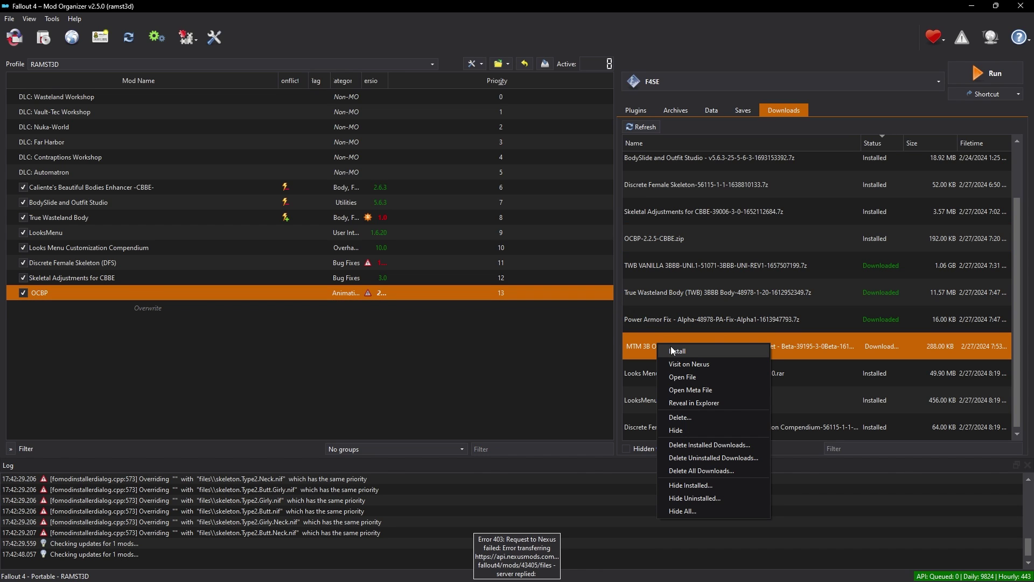
pyautogui.click(673, 352)
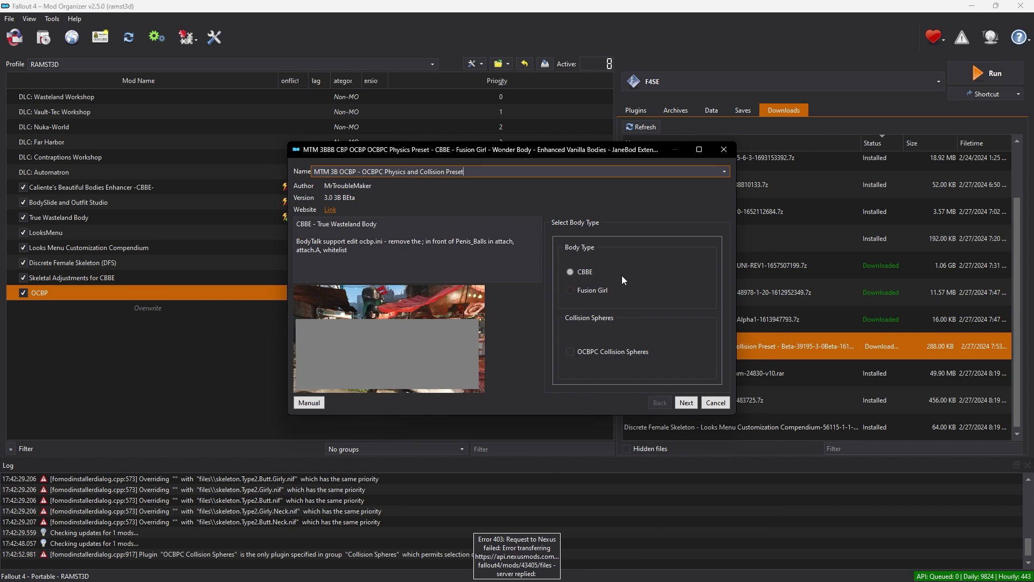
pyautogui.click(686, 402)
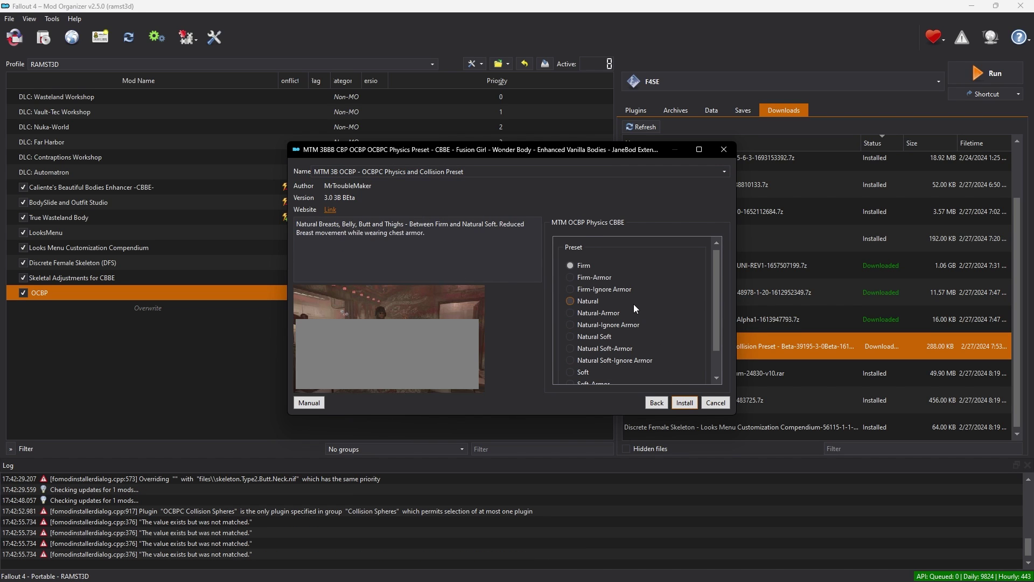
pyautogui.scroll(-1, 636, 305)
pyautogui.click(587, 342)
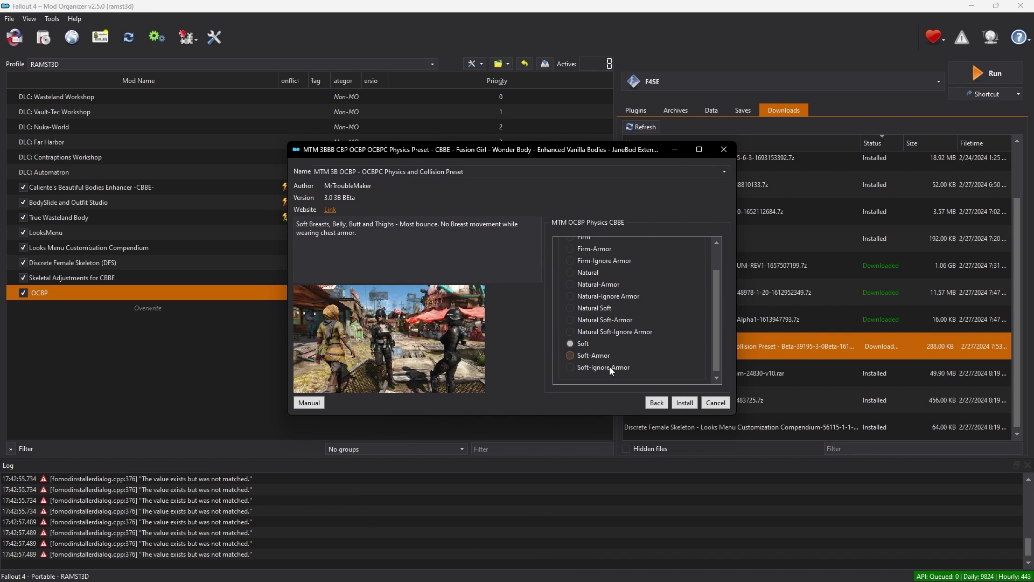
pyautogui.click(684, 401)
pyautogui.click(23, 308)
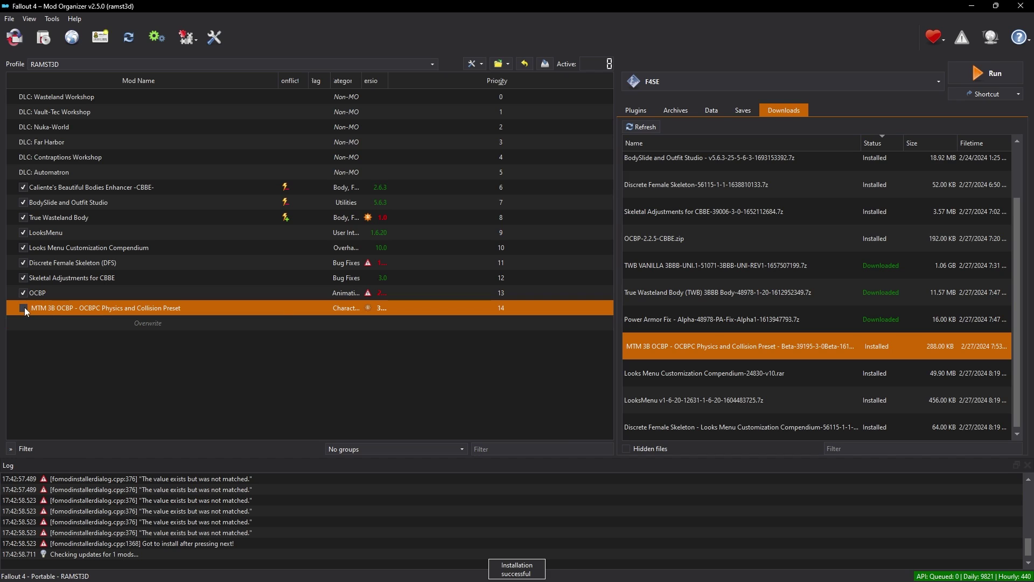
# - Install the True Wasteland Body 3BBB archive as 3BBB Physics (CBBE - TWB) and enable it
pyautogui.click(769, 284)
pyautogui.rightClick(751, 293)
pyautogui.click(767, 300)
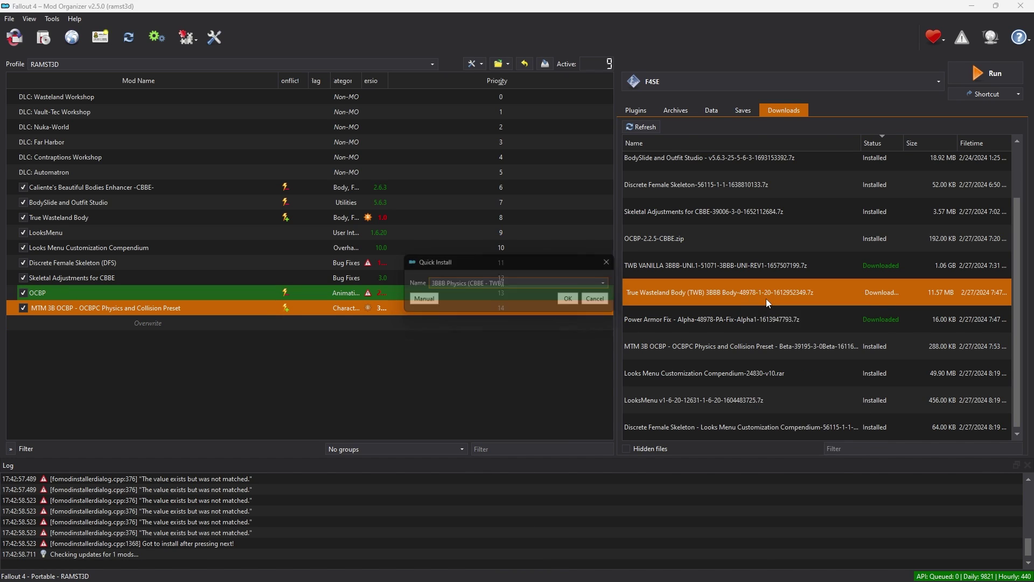
pyautogui.click(570, 302)
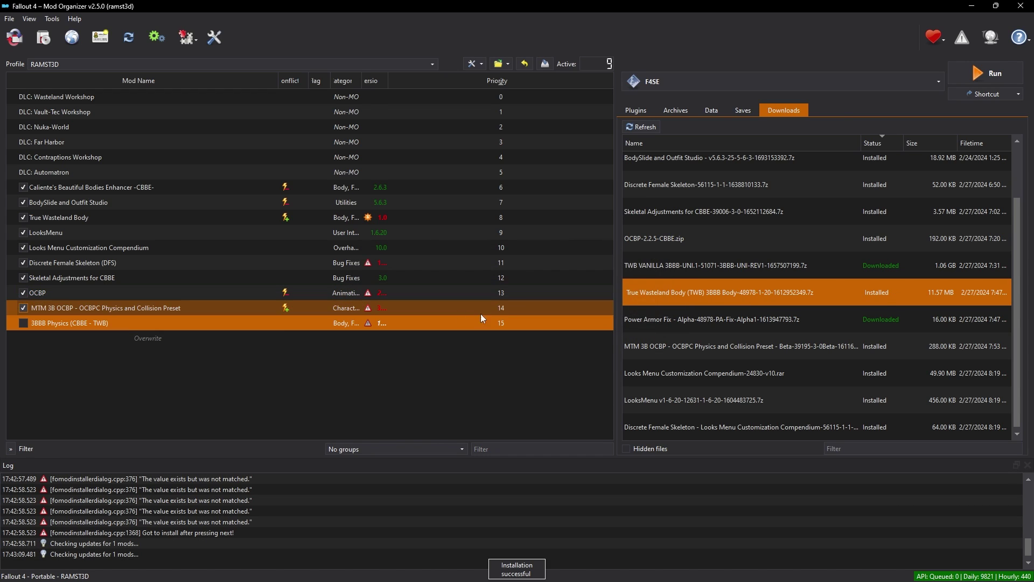
pyautogui.click(24, 323)
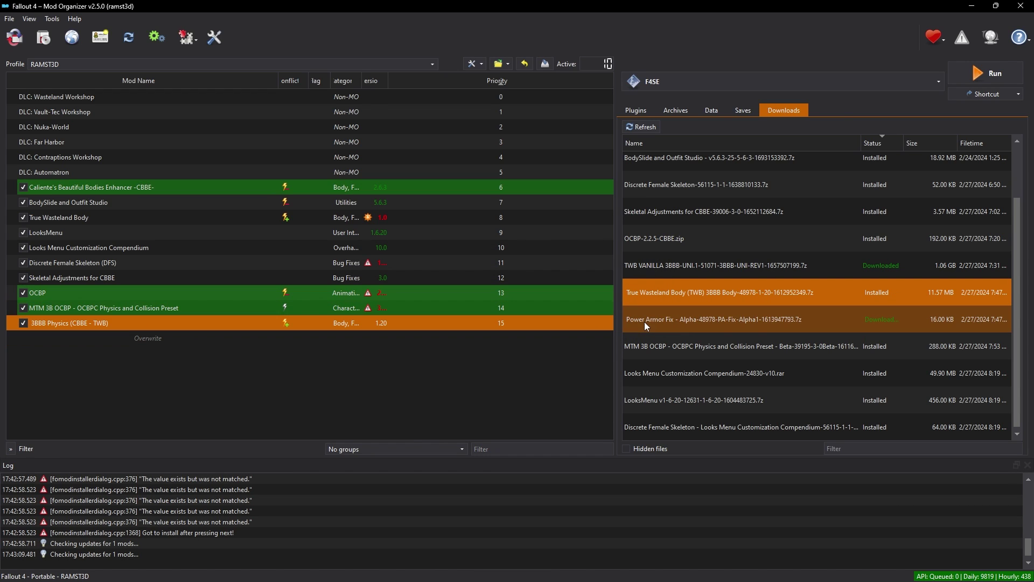
# - Install the Power Armor Fix, merging it into the 3BBB Physics (CBBE - TWB) mod
pyautogui.click(656, 319)
pyautogui.rightClick(657, 322)
pyautogui.click(696, 328)
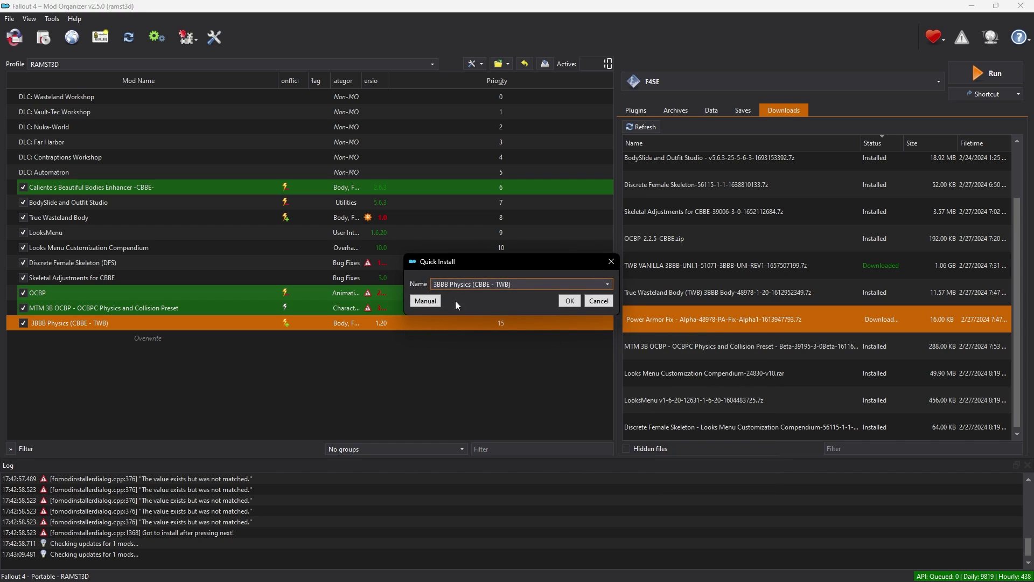
pyautogui.click(570, 301)
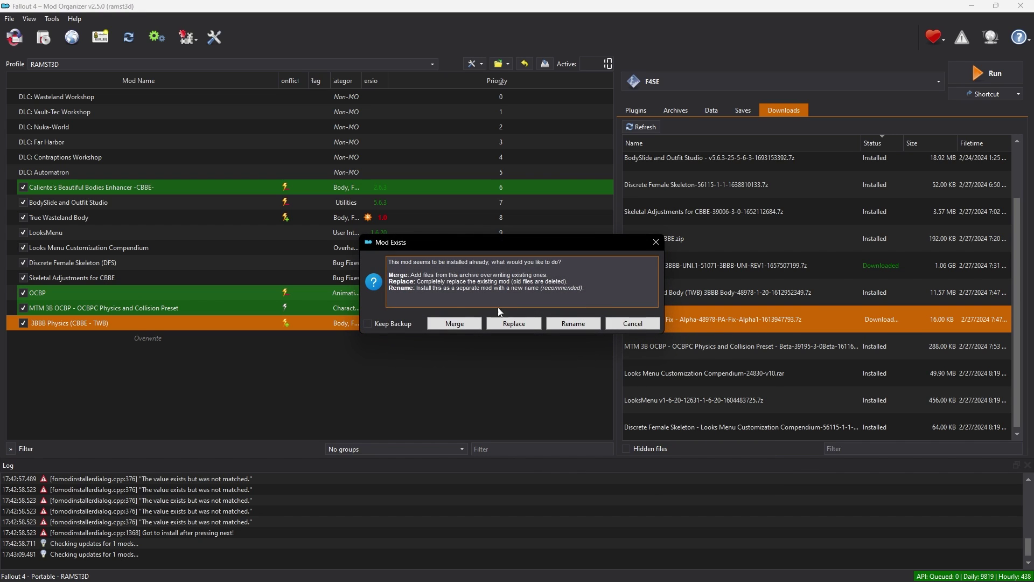
pyautogui.click(456, 324)
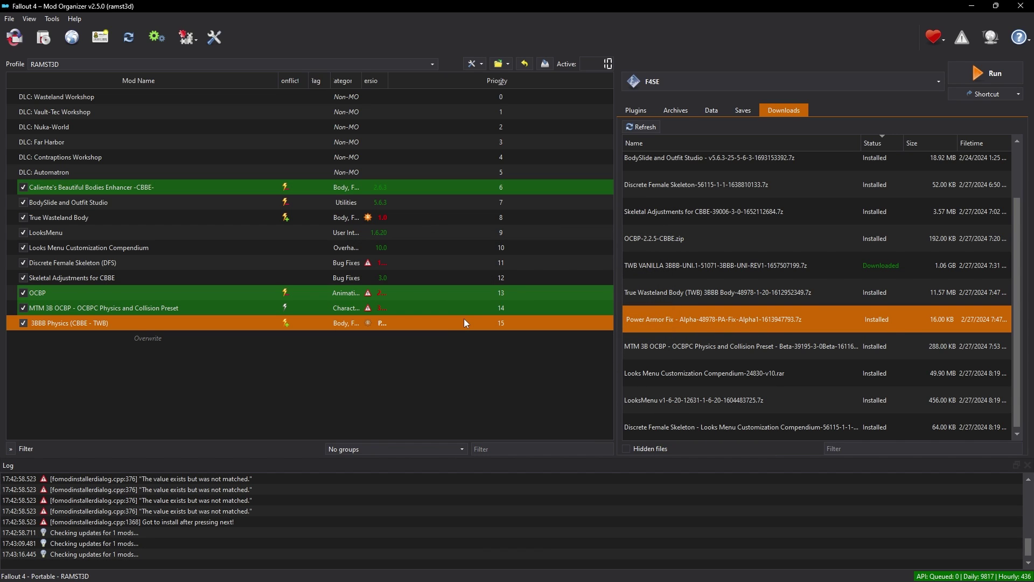
# - Install the TWB VANILLA outfits download
pyautogui.rightClick(756, 261)
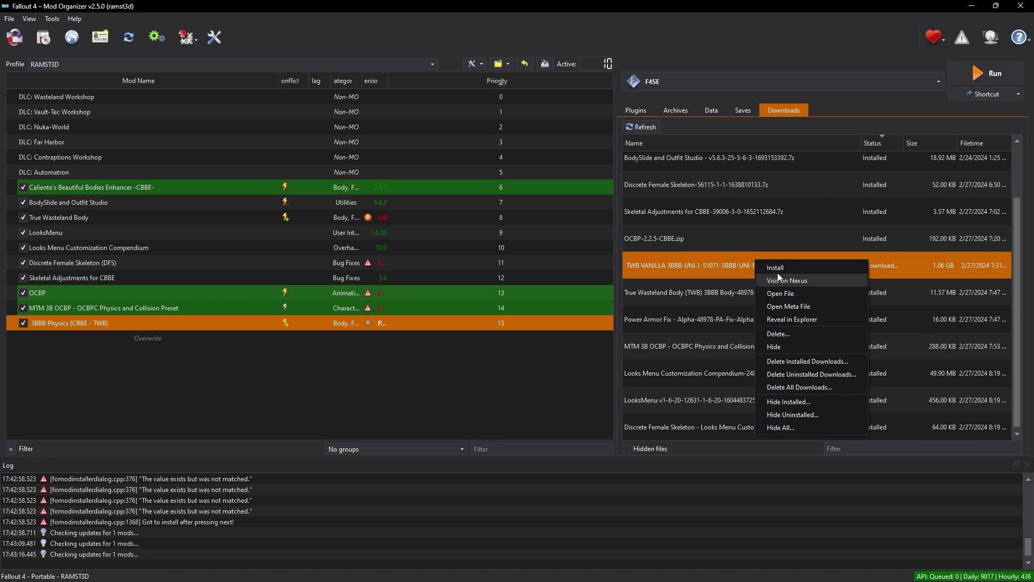
pyautogui.click(774, 268)
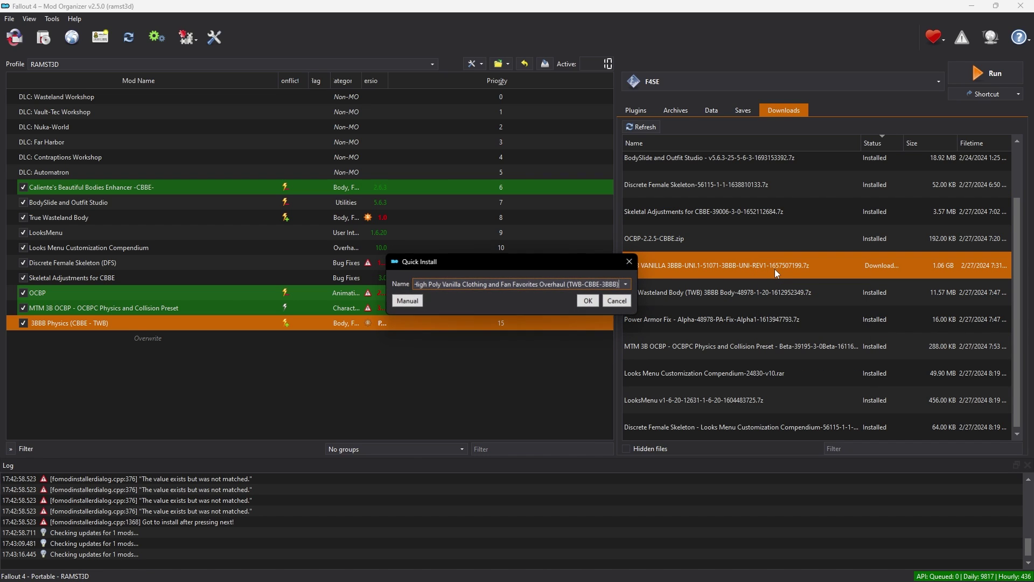
pyautogui.click(588, 301)
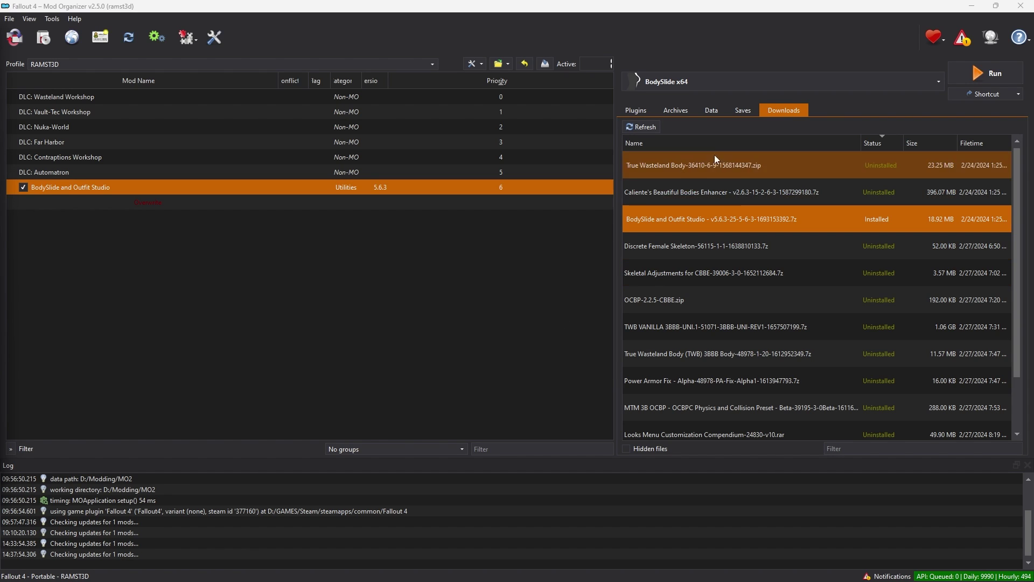
# - Add Tools\BodySlide\BodySlide x64.exe from the Data tab as an executable named BodySlide x64
pyautogui.click(721, 110)
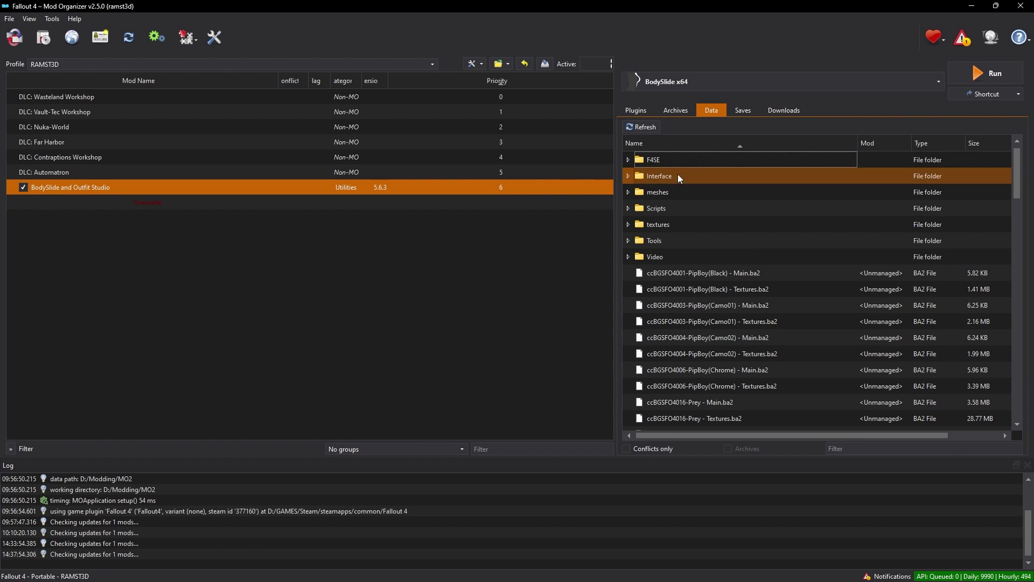
pyautogui.click(634, 241)
pyautogui.click(640, 258)
pyautogui.scroll(-4, 709, 253)
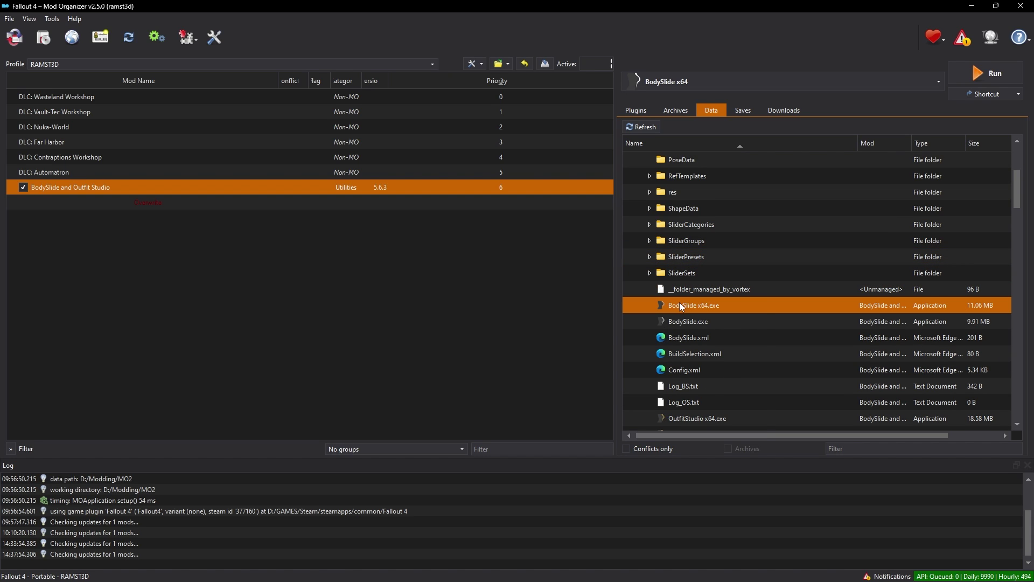
pyautogui.rightClick(679, 304)
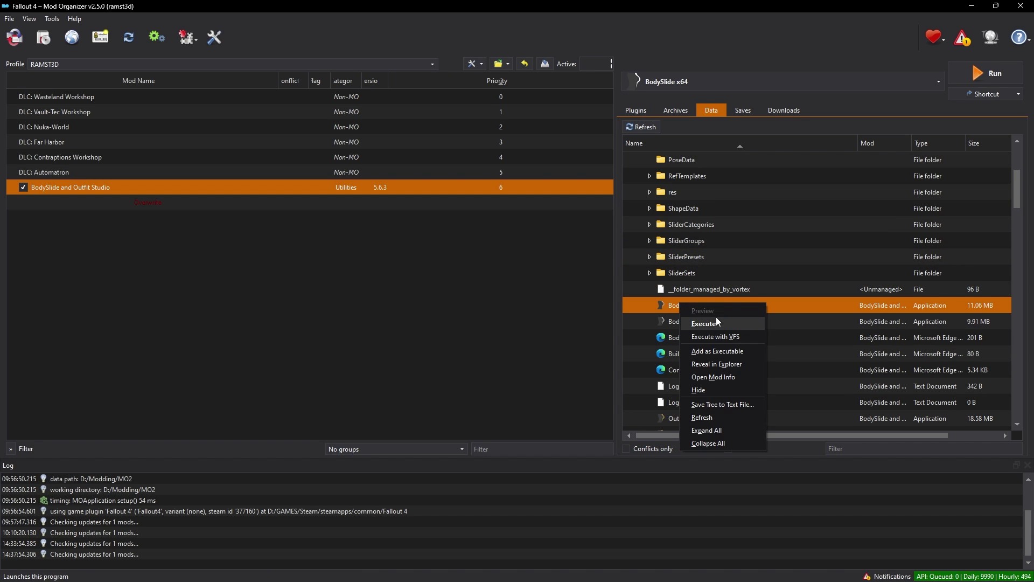
pyautogui.click(727, 352)
pyautogui.click(516, 306)
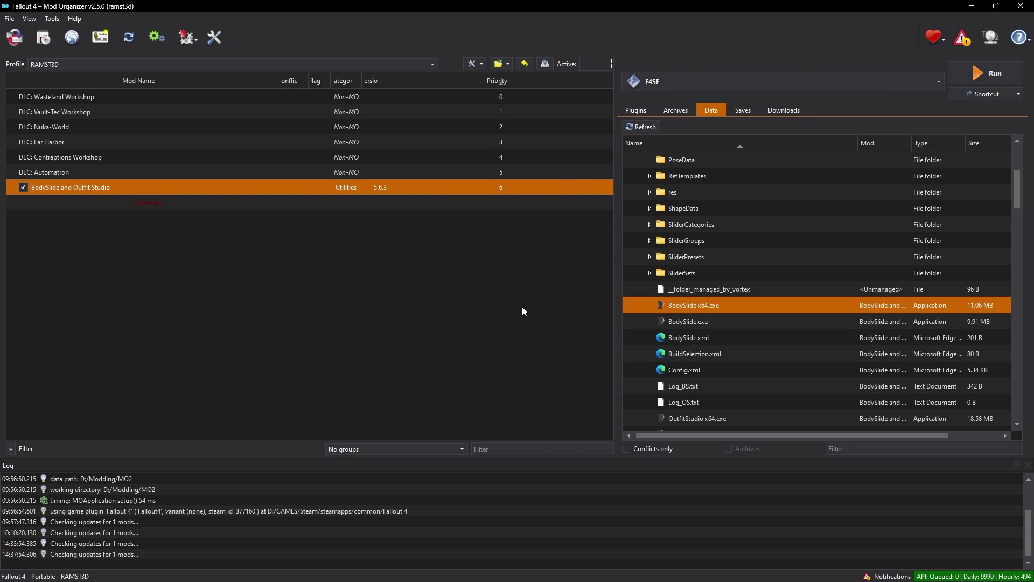
# - Select BodySlide x64 as the executable to run
pyautogui.scroll(1, 813, 82)
pyautogui.click(815, 83)
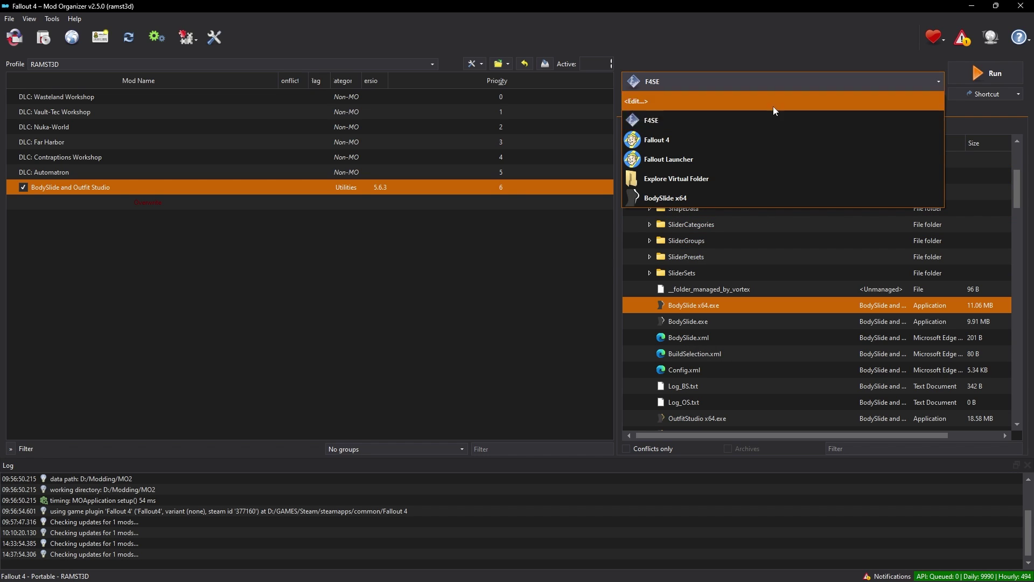
pyautogui.click(631, 196)
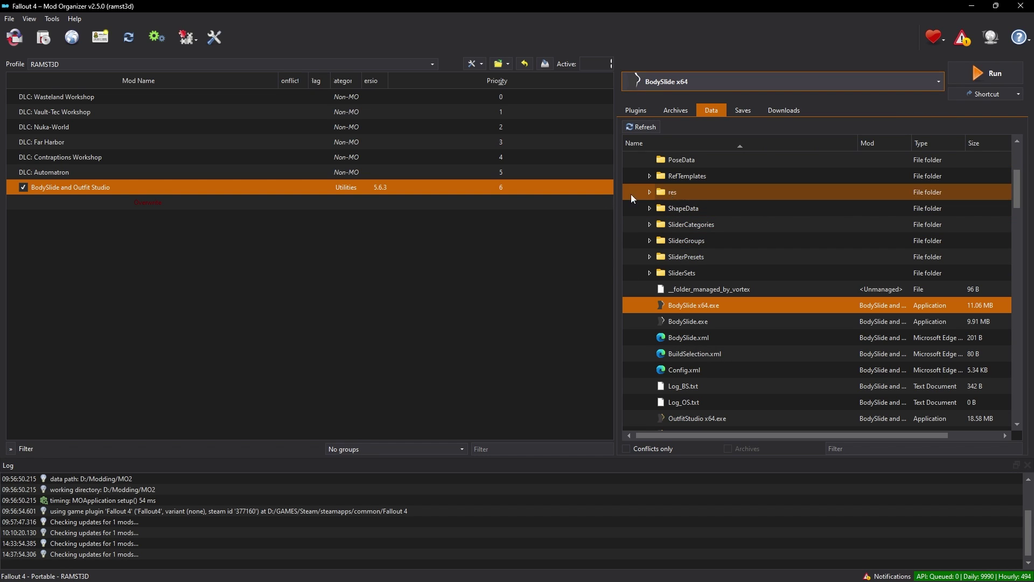
# - Enable 'Use application's icon for desktop shortcuts' for BodySlide x64, then run BodySlide x64
pyautogui.click(816, 83)
pyautogui.click(816, 82)
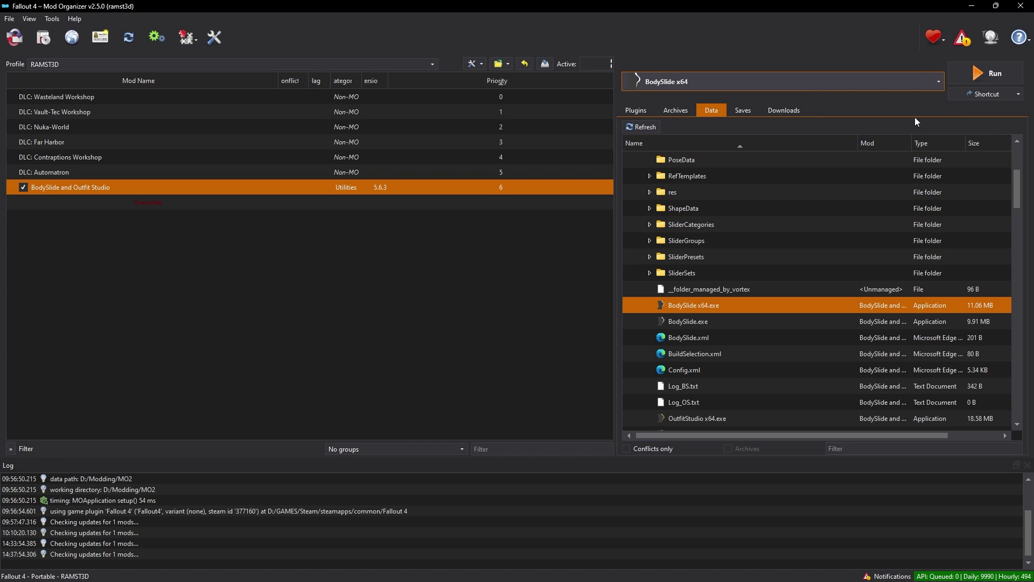
pyautogui.click(925, 75)
pyautogui.click(792, 104)
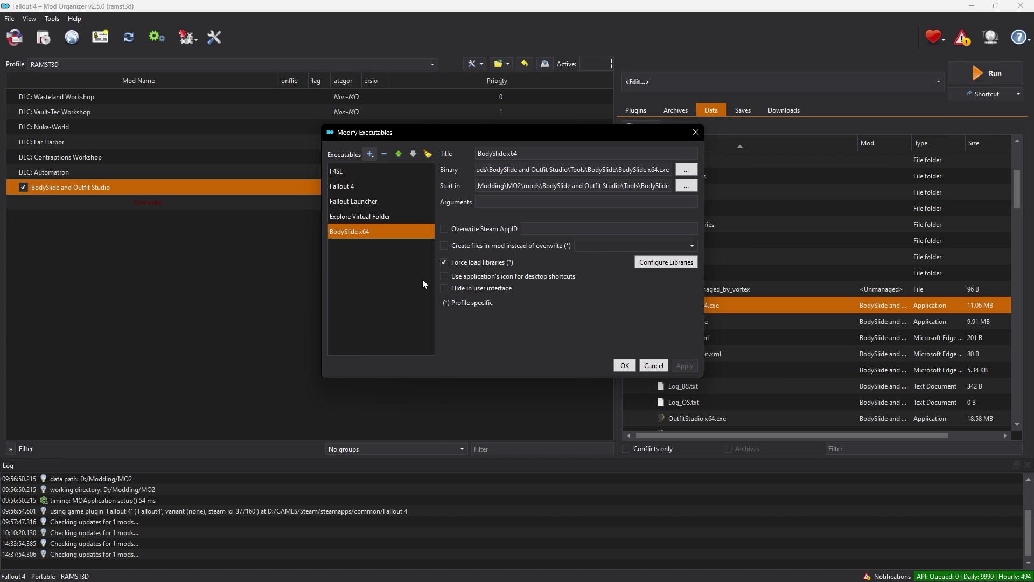
pyautogui.click(447, 276)
pyautogui.click(625, 366)
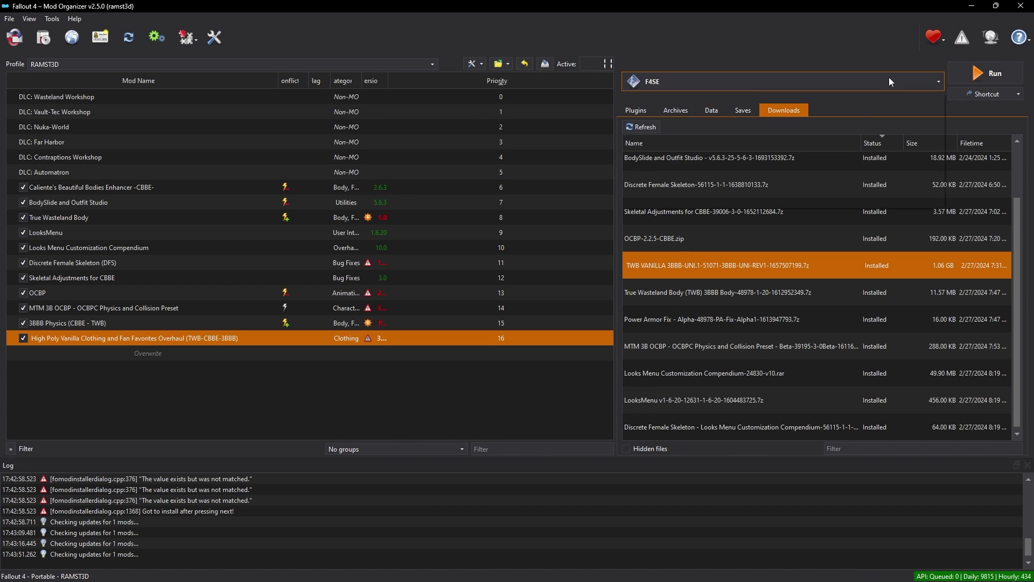
pyautogui.click(889, 79)
pyautogui.click(819, 198)
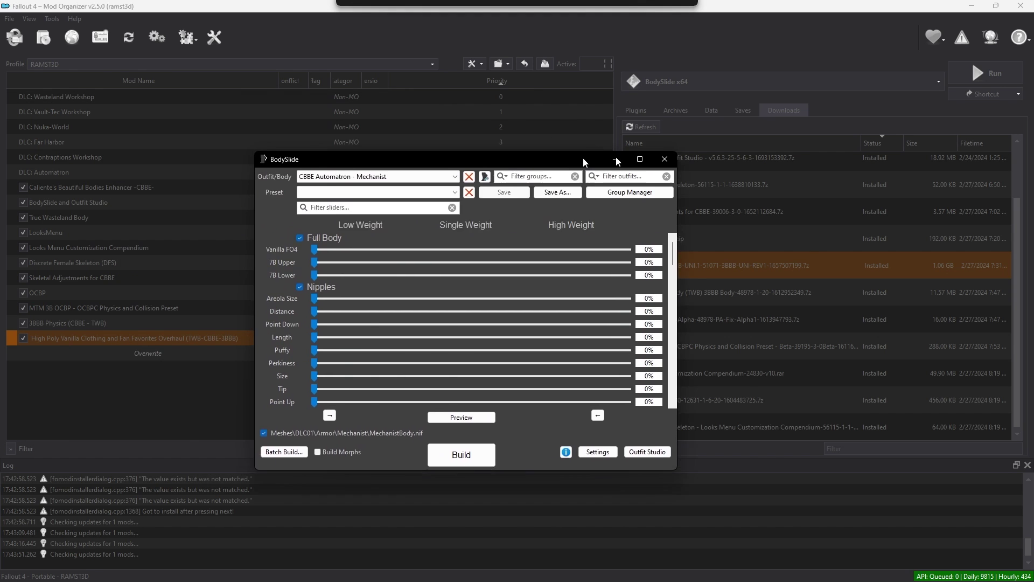
# - Select TWB 3BBB Body as the Outfit/Body and apply the .aaab preset
pyautogui.moveTo(583, 157); pyautogui.dragTo(665, 104)
pyautogui.click(545, 113)
pyautogui.moveTo(495, 81); pyautogui.dragTo(495, 332)
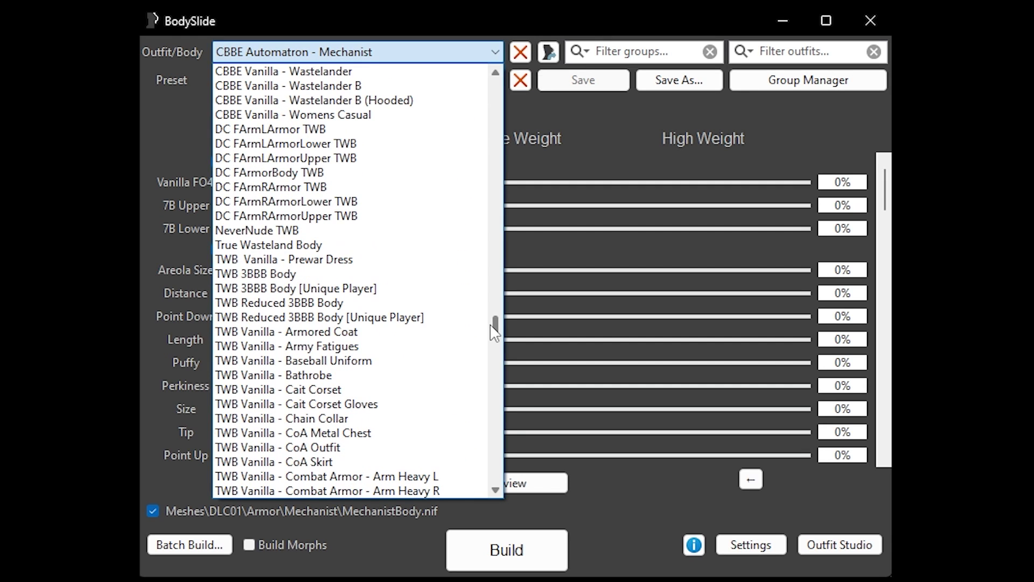
pyautogui.click(361, 275)
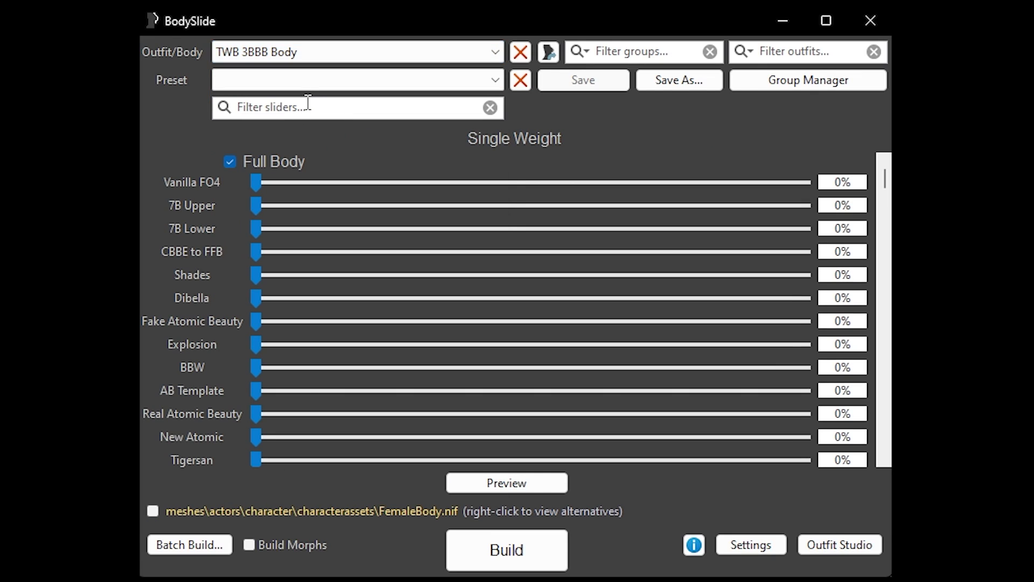
pyautogui.click(316, 86)
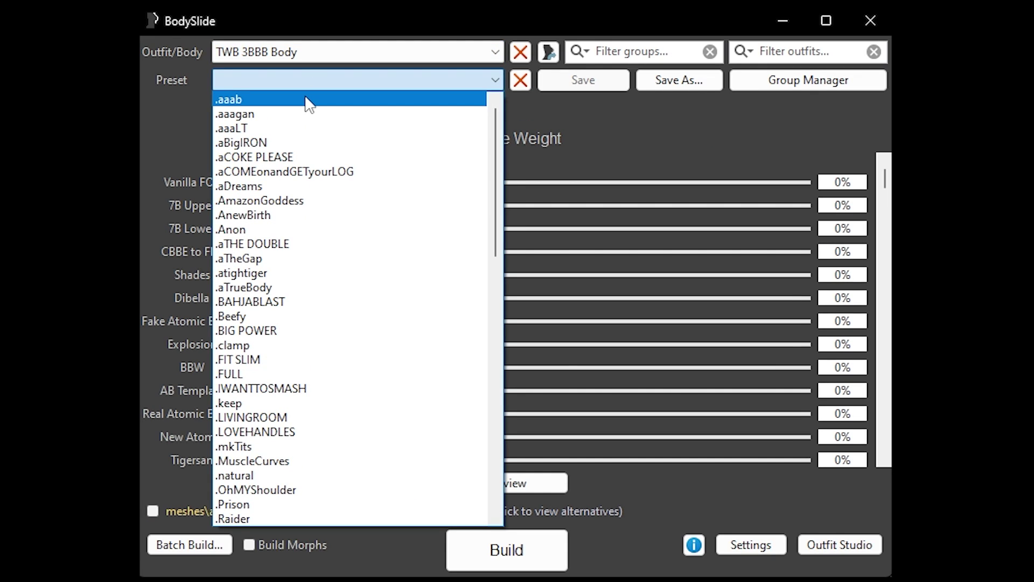
pyautogui.click(306, 100)
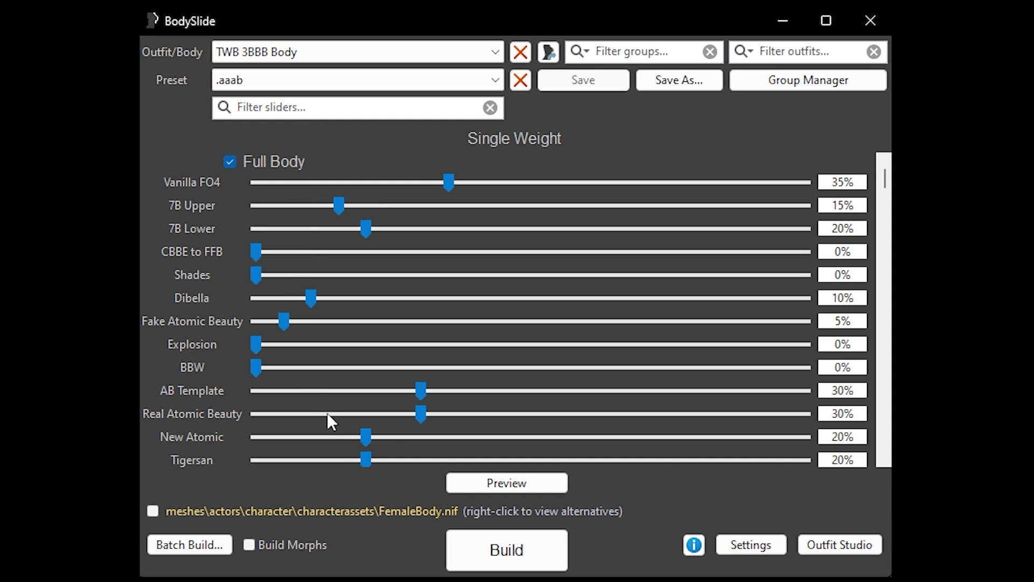
# - Build the body with Build Morphs enabled and acknowledge the success message
pyautogui.click(293, 541)
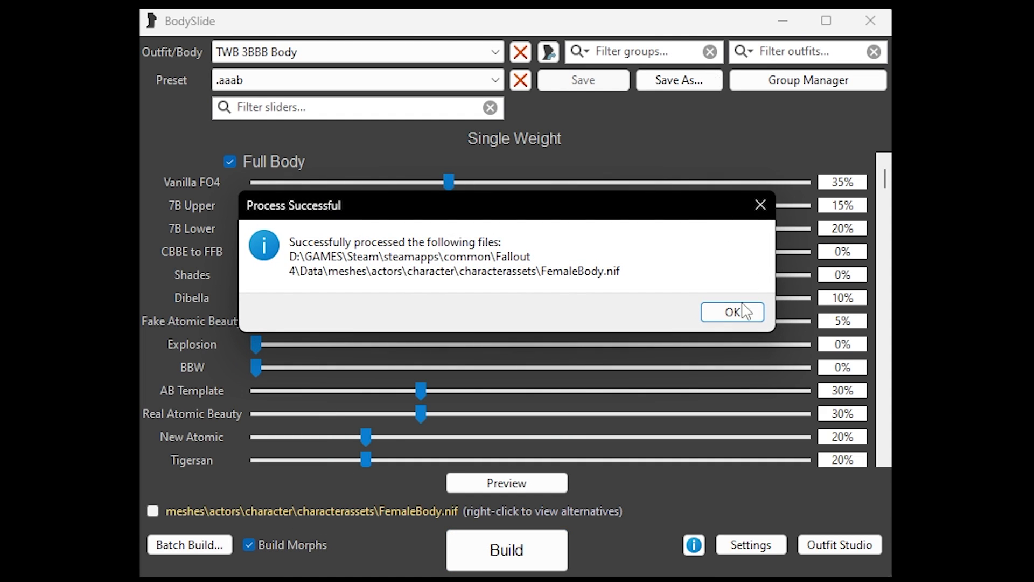
pyautogui.click(744, 311)
pyautogui.click(591, 49)
# - Filter the outfit list to the TWB Vanilla group and batch build all listed outfits
pyautogui.click(619, 77)
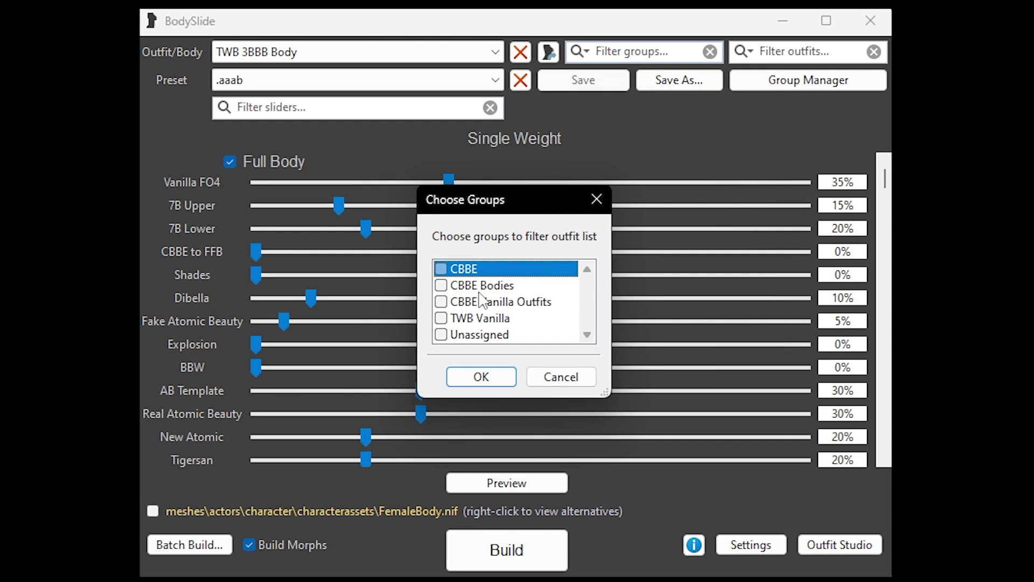
pyautogui.click(441, 319)
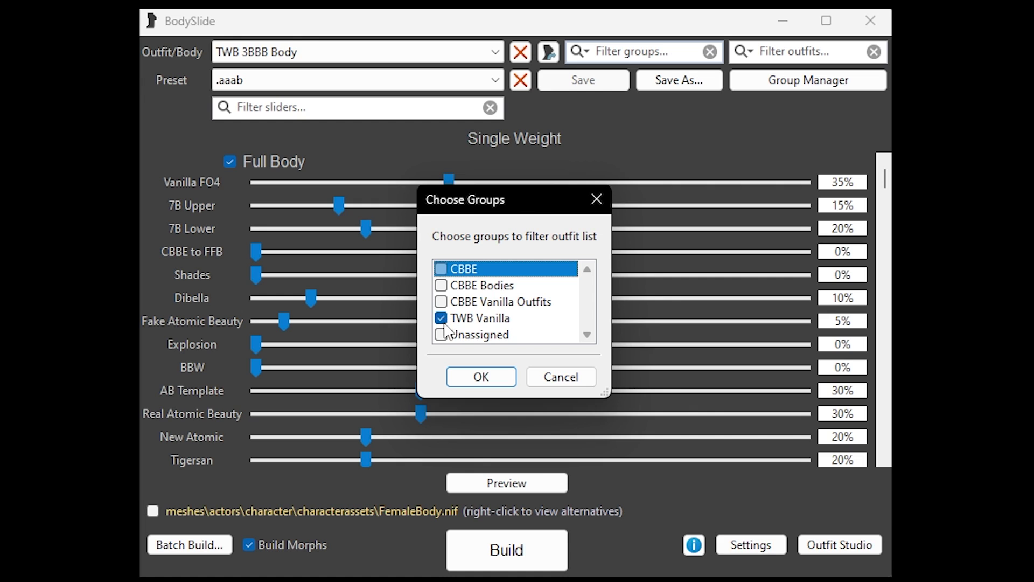
pyautogui.click(480, 376)
pyautogui.click(210, 544)
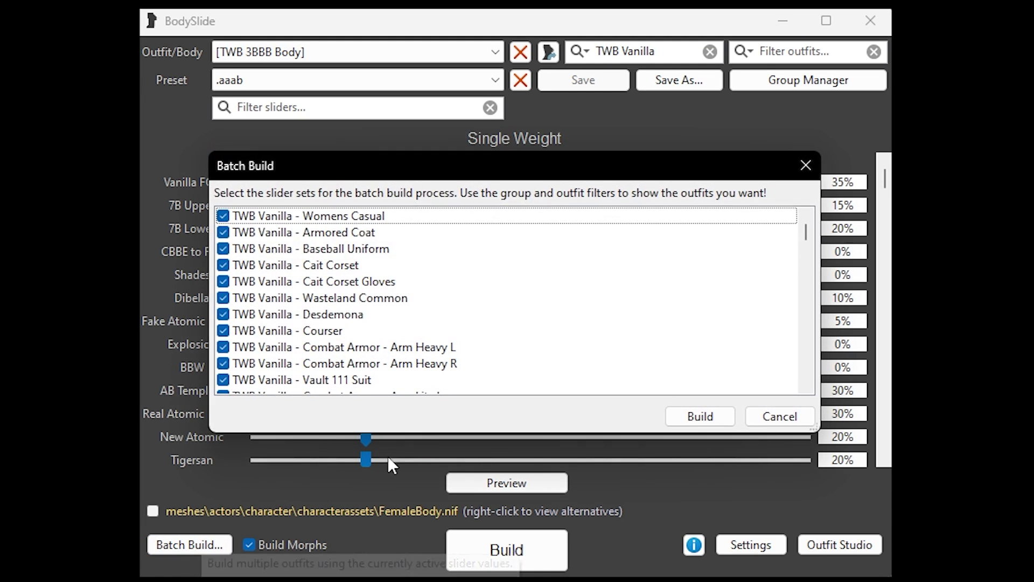
pyautogui.click(697, 415)
# - Pick the 3BBB variant in every overlapping output set, confirm, and dismiss the completion message
pyautogui.click(240, 261)
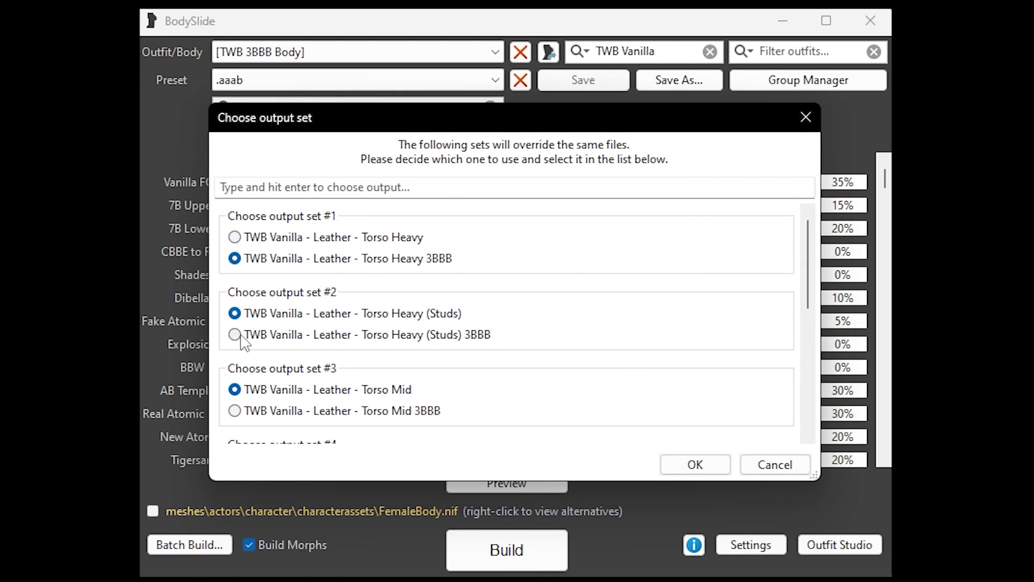
pyautogui.click(241, 337)
pyautogui.scroll(-1, 240, 344)
pyautogui.click(240, 351)
pyautogui.scroll(-2, 238, 348)
pyautogui.click(235, 313)
pyautogui.click(234, 390)
pyautogui.scroll(-1, 239, 388)
pyautogui.scroll(-1, 240, 377)
pyautogui.click(234, 332)
pyautogui.click(235, 405)
pyautogui.scroll(5, 375, 327)
pyautogui.click(689, 462)
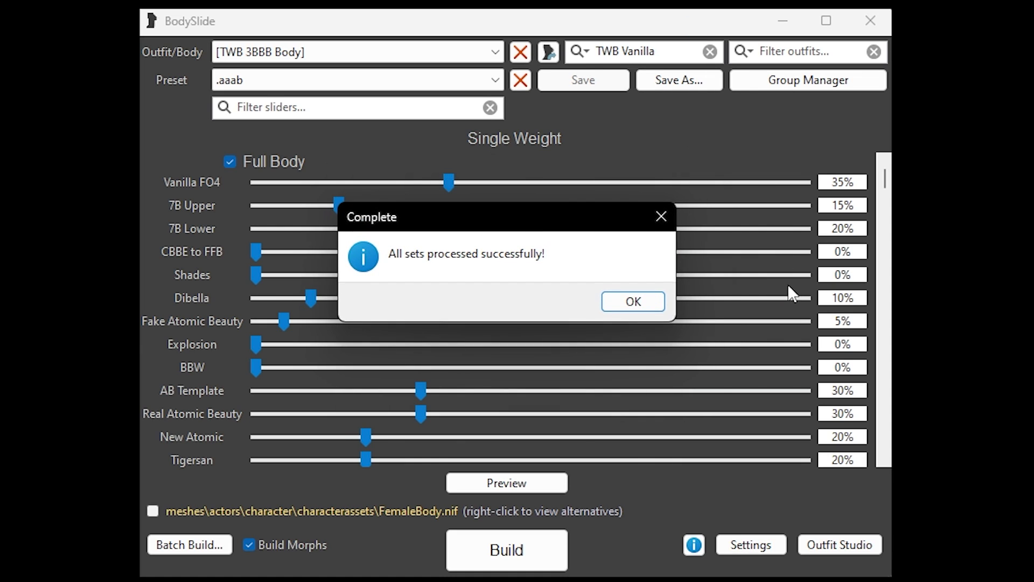
pyautogui.click(658, 298)
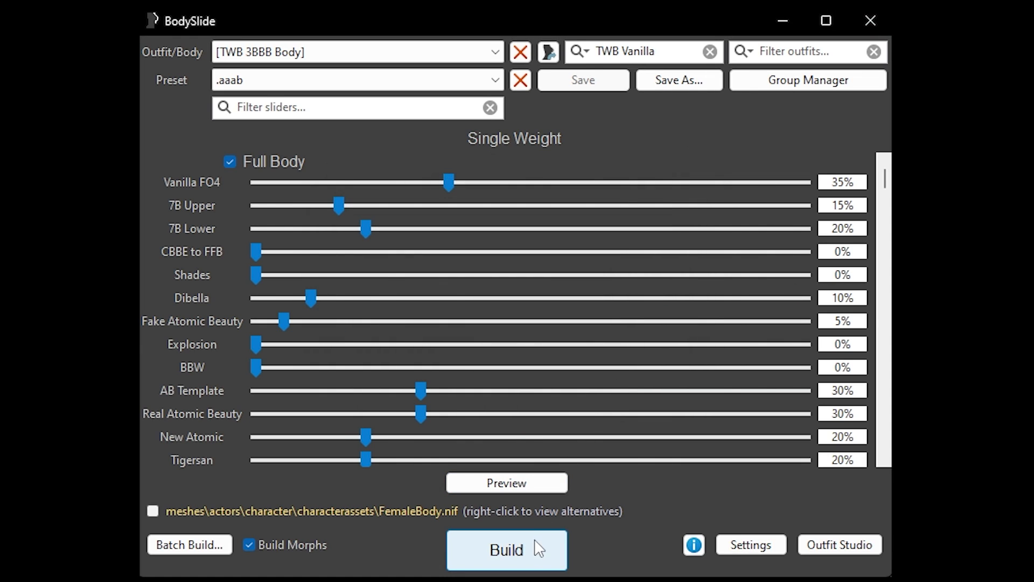